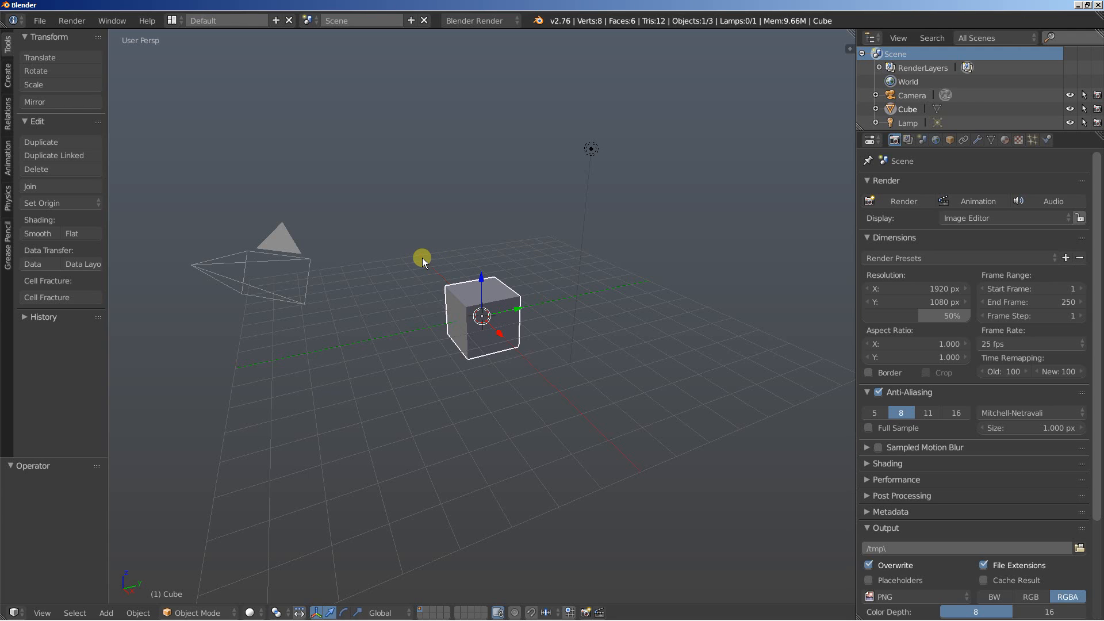
# Delete the default cube and add a Bezier circle at the origin in its place.
pyautogui.press('x')
pyautogui.click(422, 258)
pyautogui.moveTo(422, 257); pyautogui.dragTo(449, 292, button='middle')
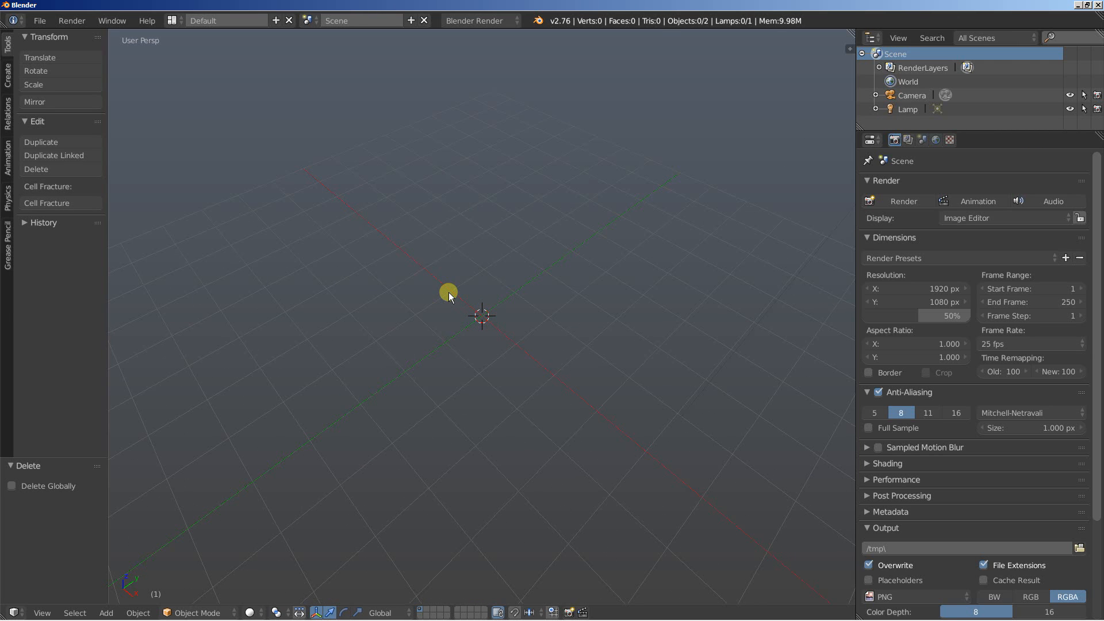
pyautogui.hotkey('shift', 'a')
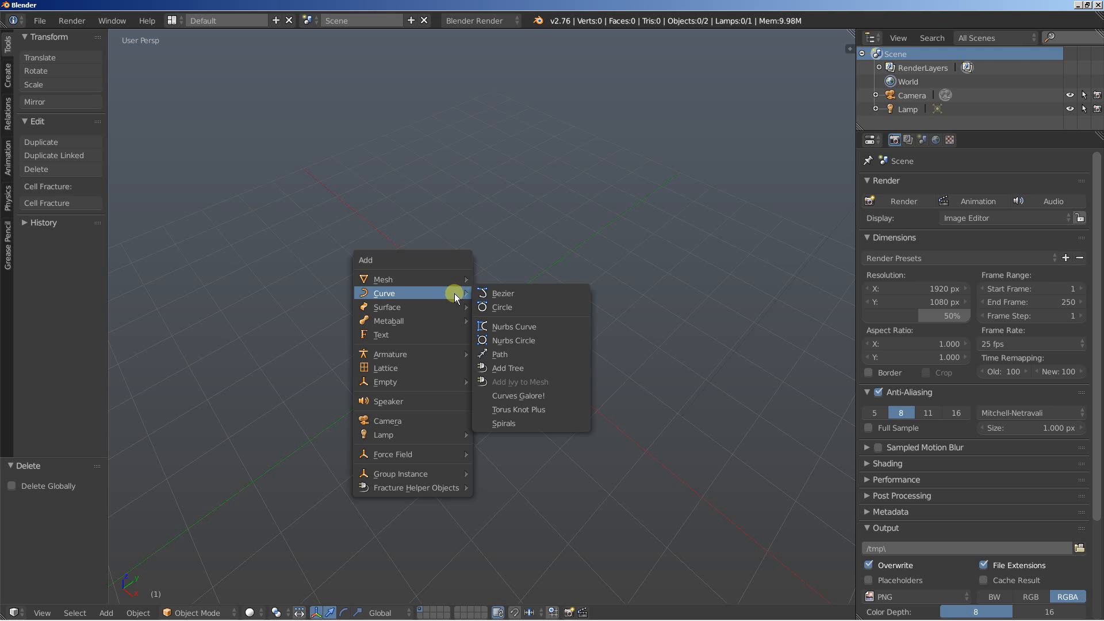
pyautogui.click(509, 305)
pyautogui.moveTo(478, 320); pyautogui.dragTo(488, 347, button='middle')
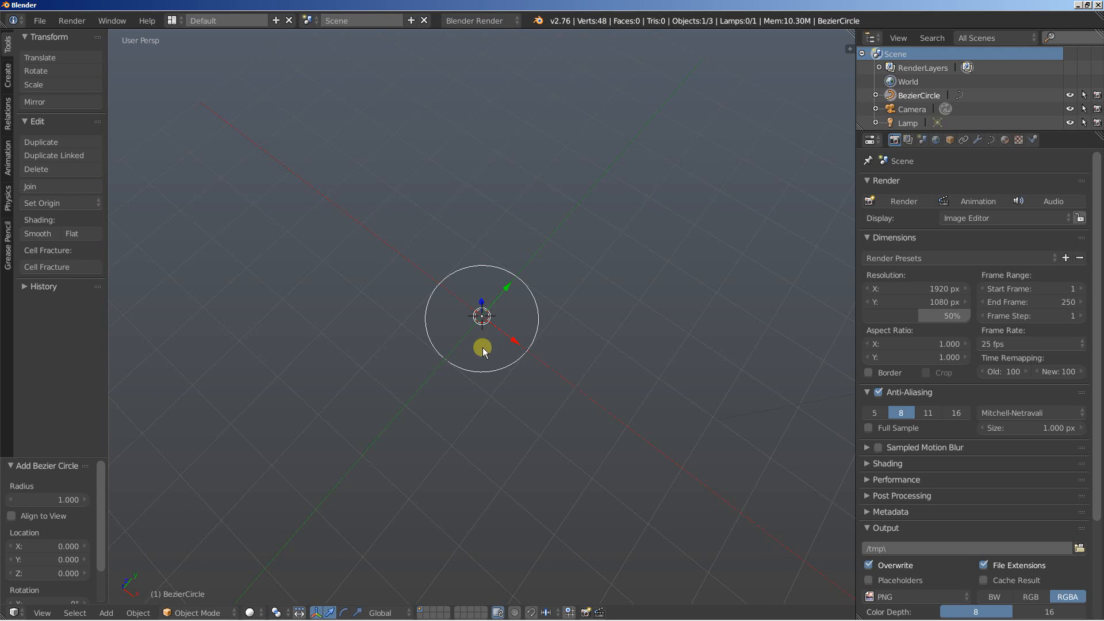
# Switch the Bezier circle's curve shape to 2D to make it a filled disc.
pyautogui.click(989, 141)
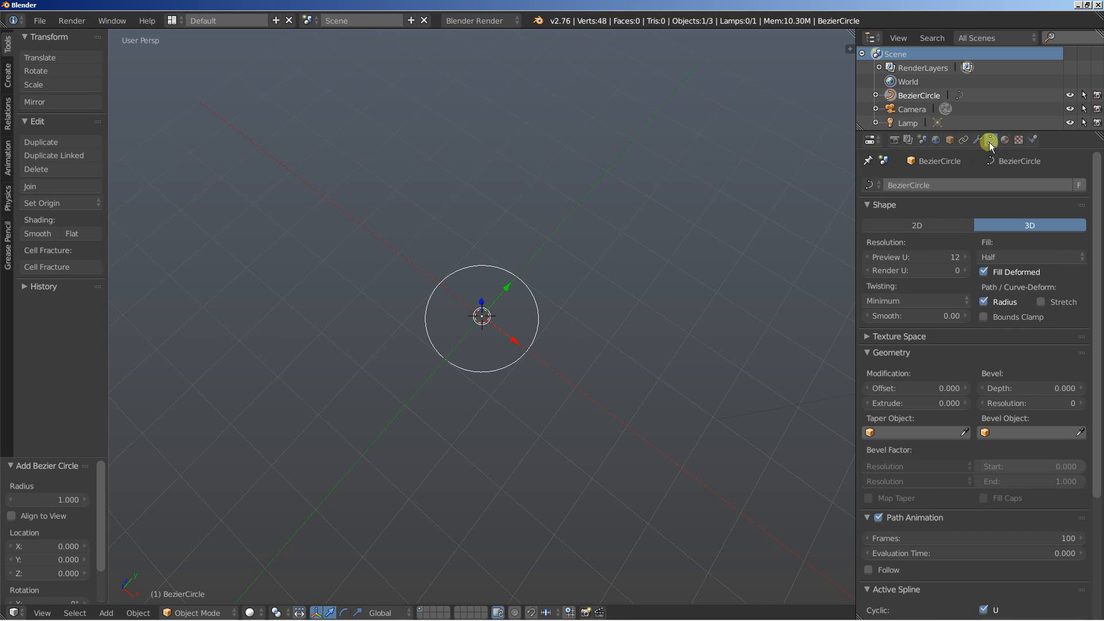
pyautogui.click(921, 223)
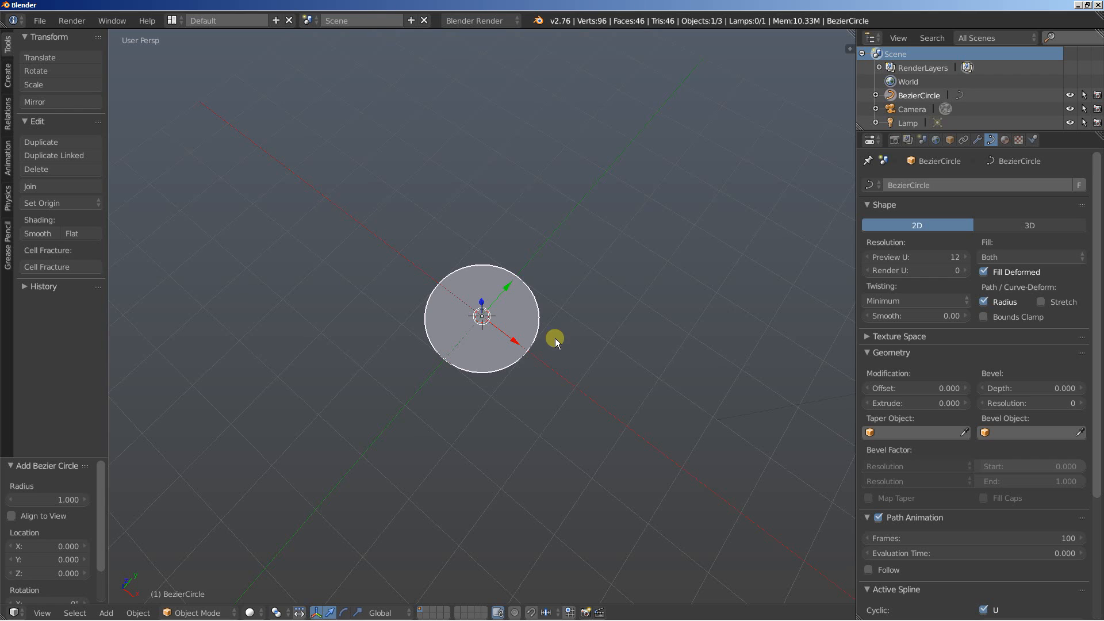
pyautogui.scroll(2, 433, 388)
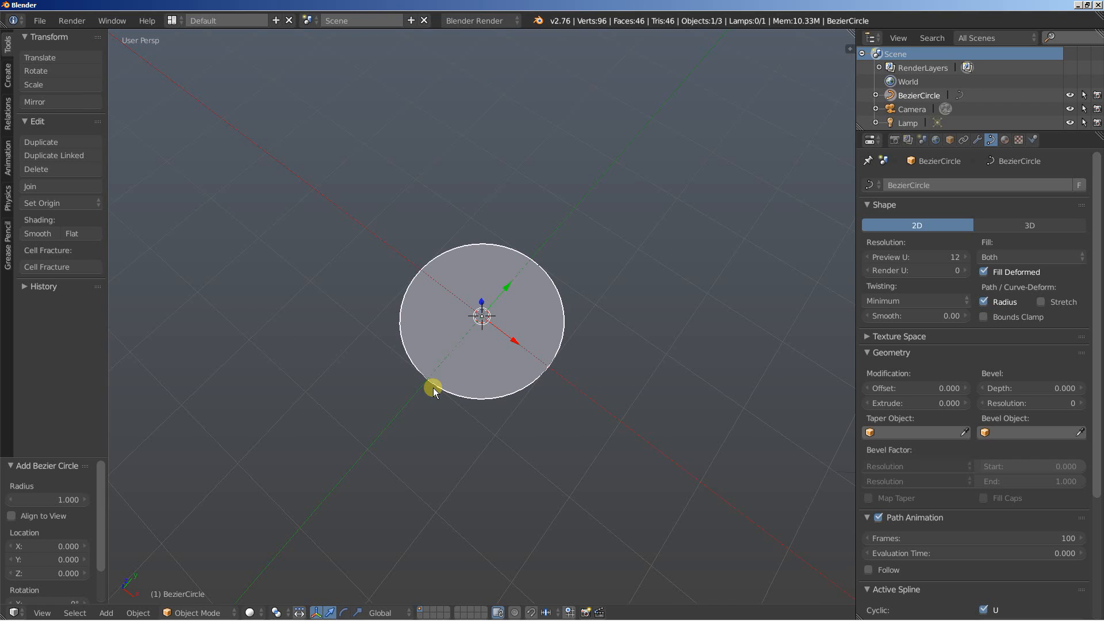
# In Edit Mode, duplicate the circle's curve and scale the copy to 1.4 to form a flat ring.
pyautogui.press('Tab')
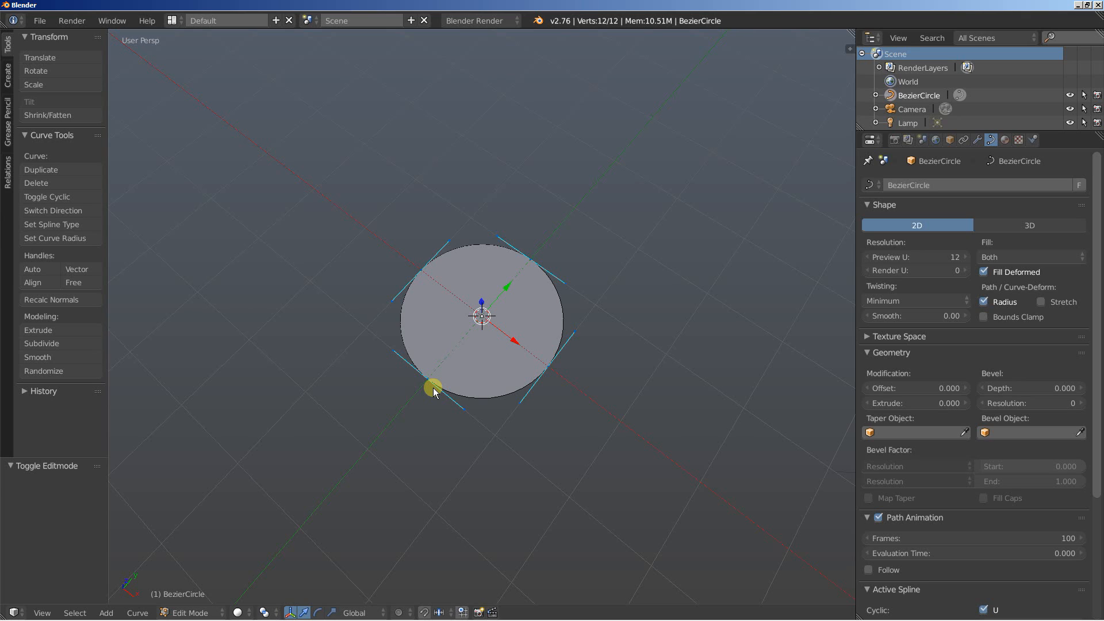
pyautogui.hotkey('shift', 'd')
pyautogui.press('s')
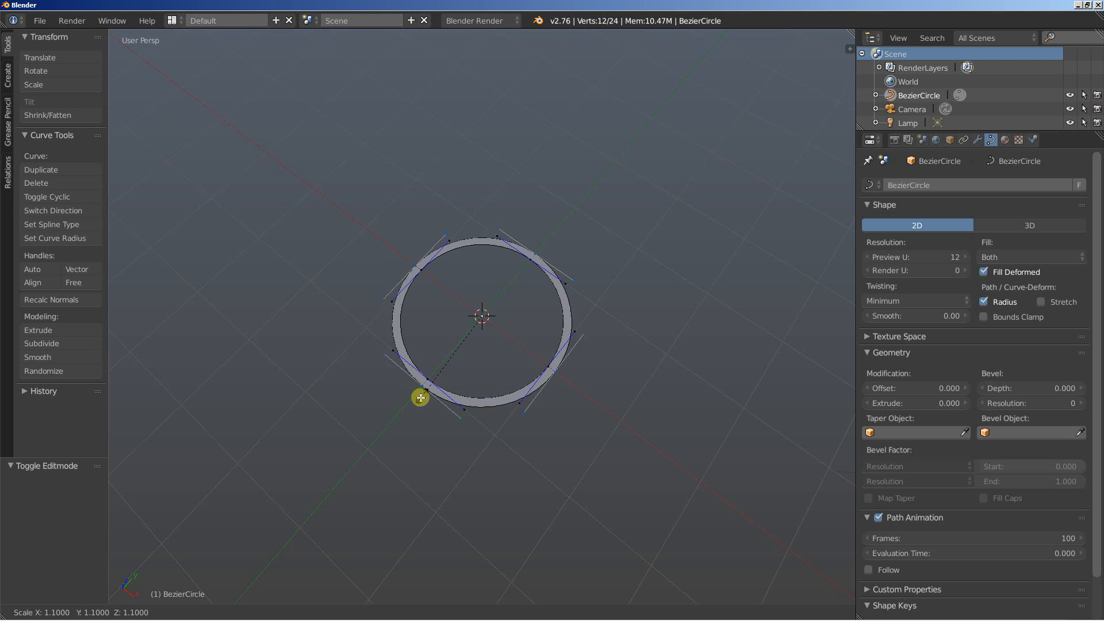
pyautogui.click(406, 406)
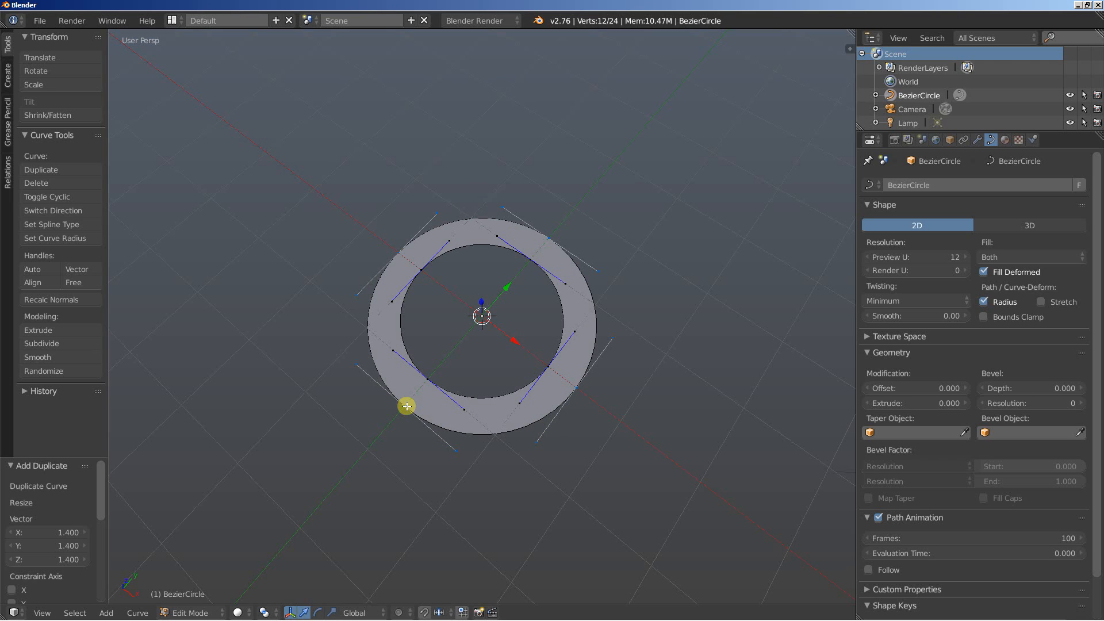
pyautogui.scroll(1, 417, 397)
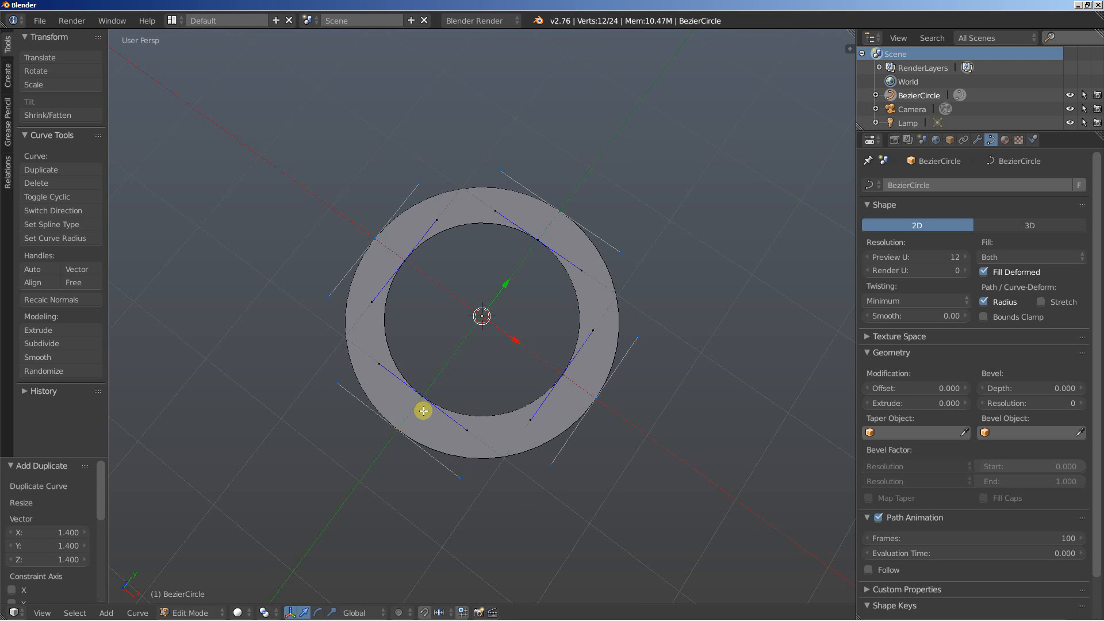
pyautogui.scroll(1, 413, 416)
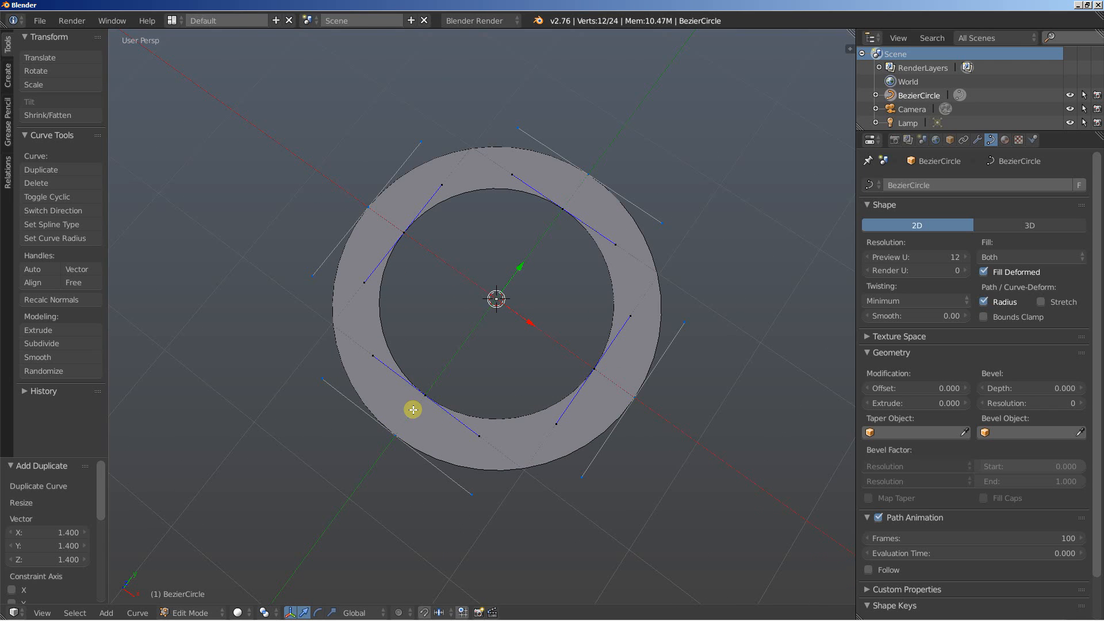
pyautogui.moveTo(414, 409); pyautogui.dragTo(409, 389, button='middle')
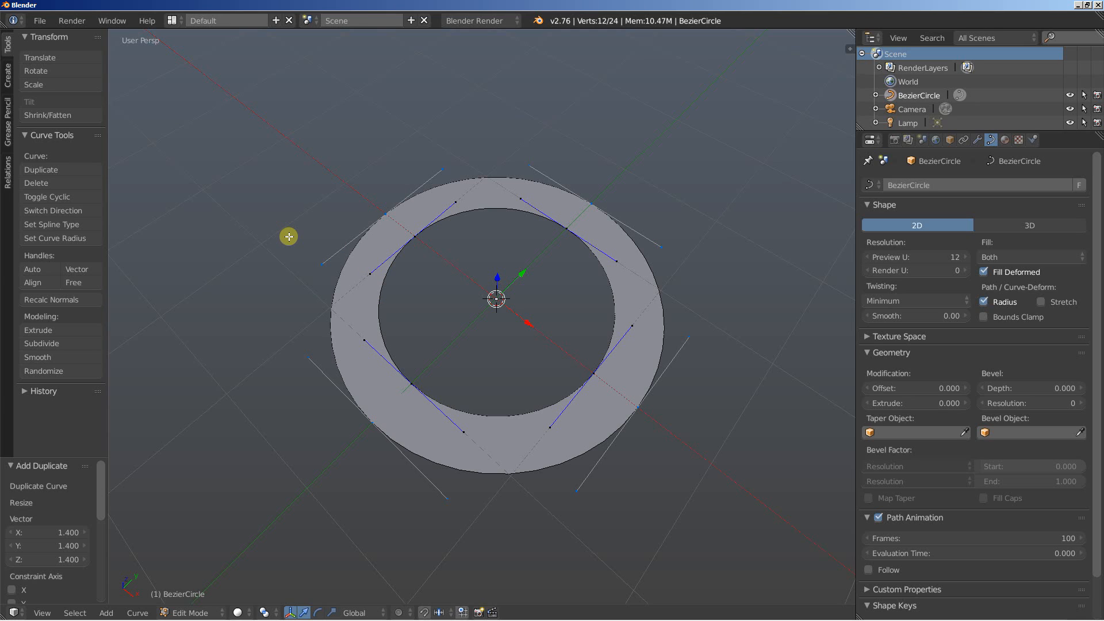
# Add two more concentric circles, duplicating the outermost one each time and scaling the copies to about 1.119 and 1.07.
pyautogui.hotkey('shift', 'd')
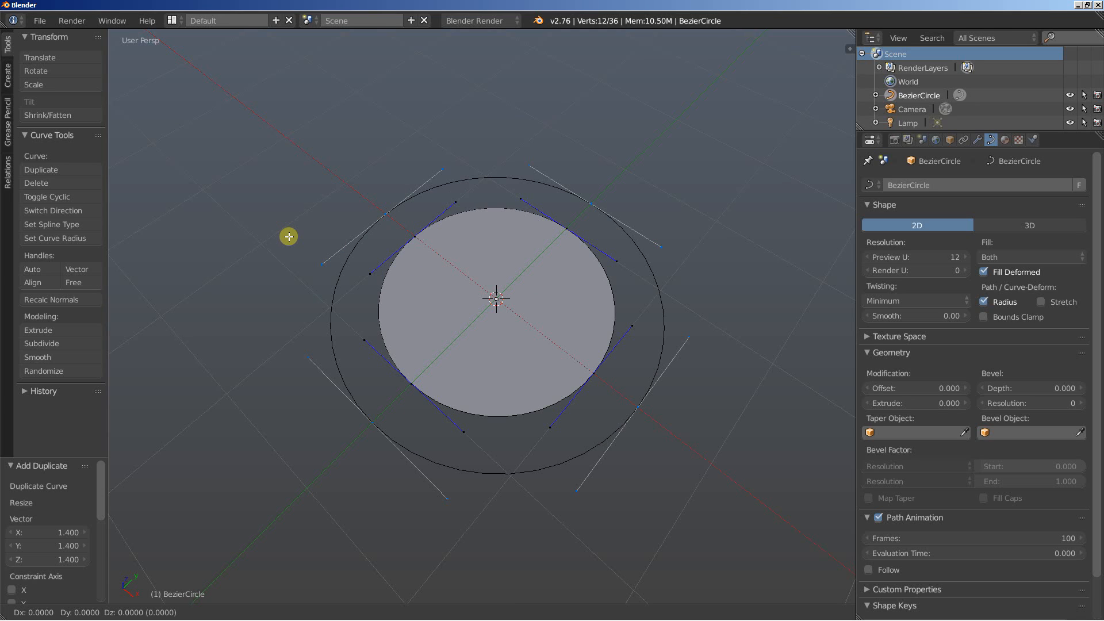
pyautogui.press('s')
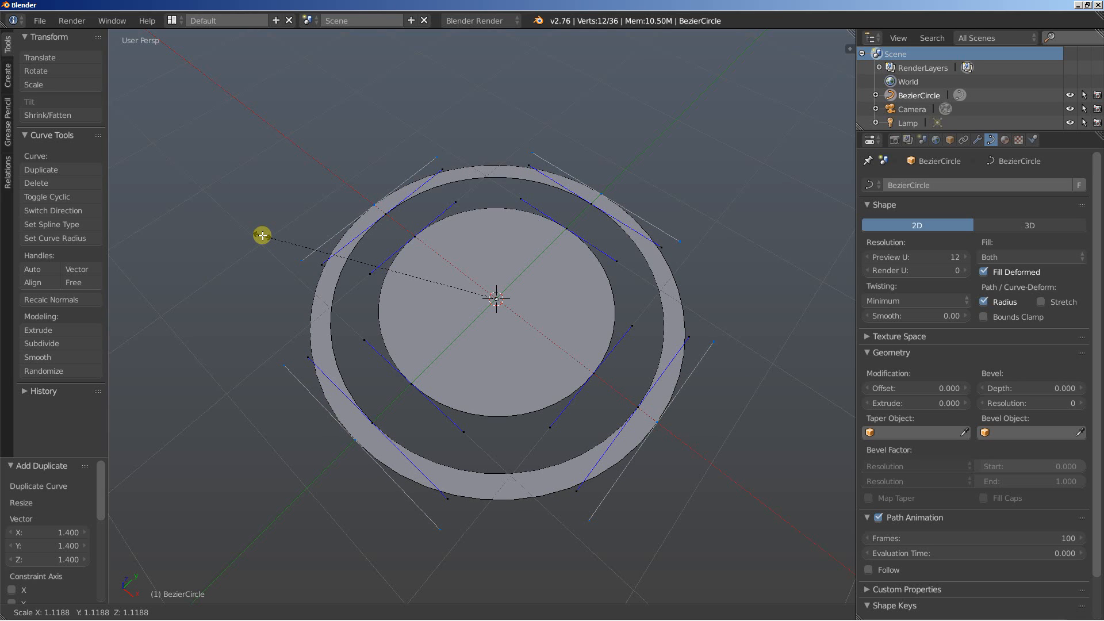
pyautogui.click(262, 235)
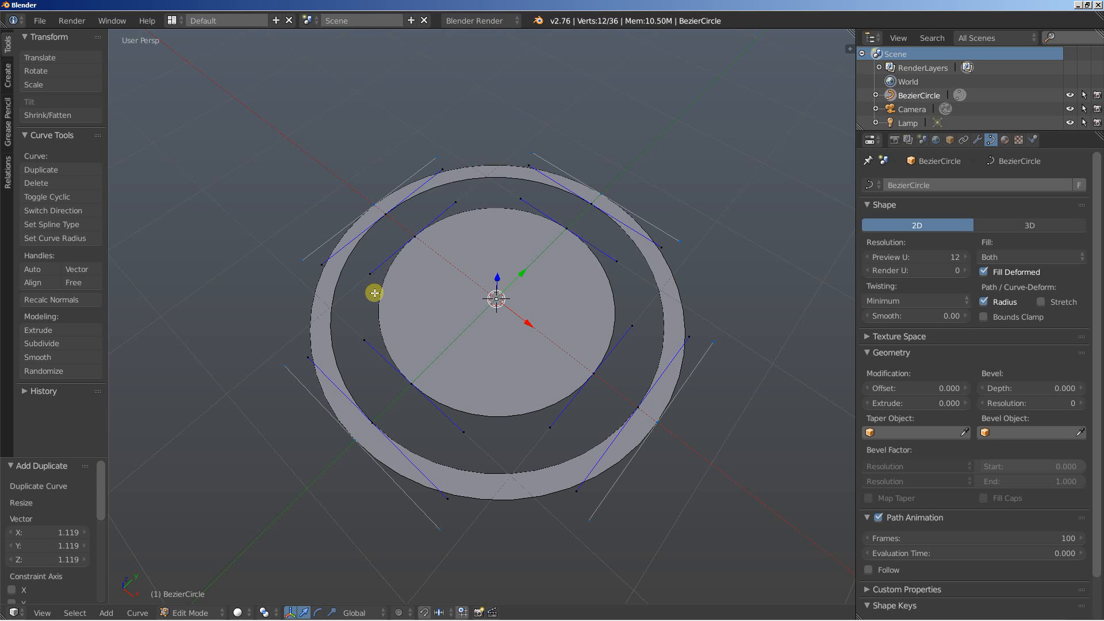
pyautogui.scroll(-1, 318, 285)
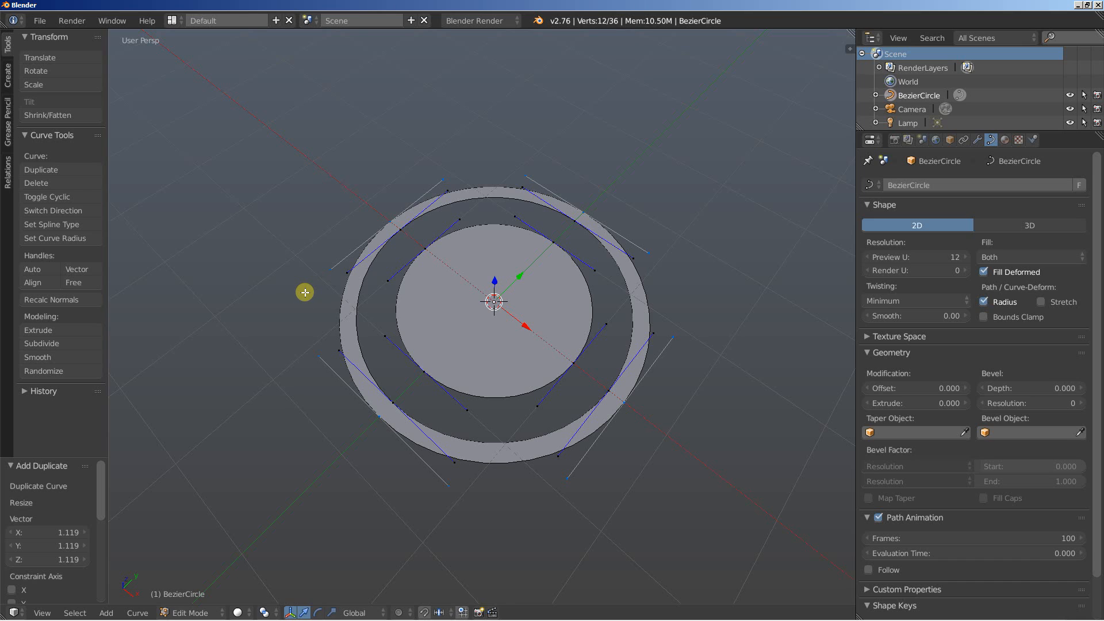
pyautogui.hotkey('shift', 'd')
pyautogui.press('s')
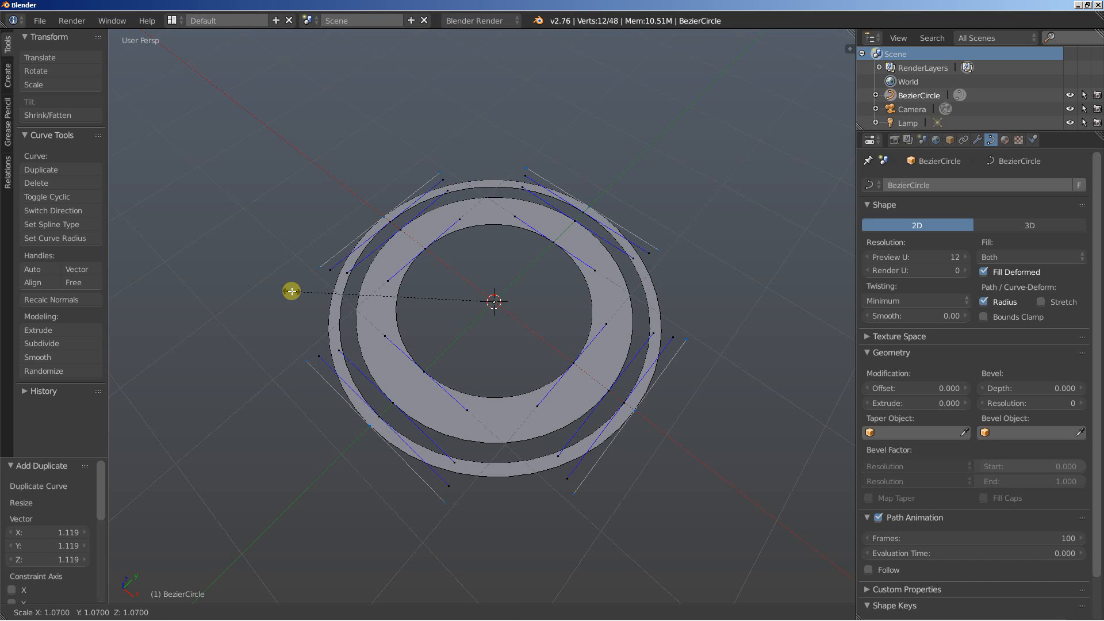
pyautogui.click(292, 291)
# Duplicate the outermost circle twice more, scaling the first copy to 1.3 and the second to about 1.033.
pyautogui.hotkey('shift', 'd')
pyautogui.press('s')
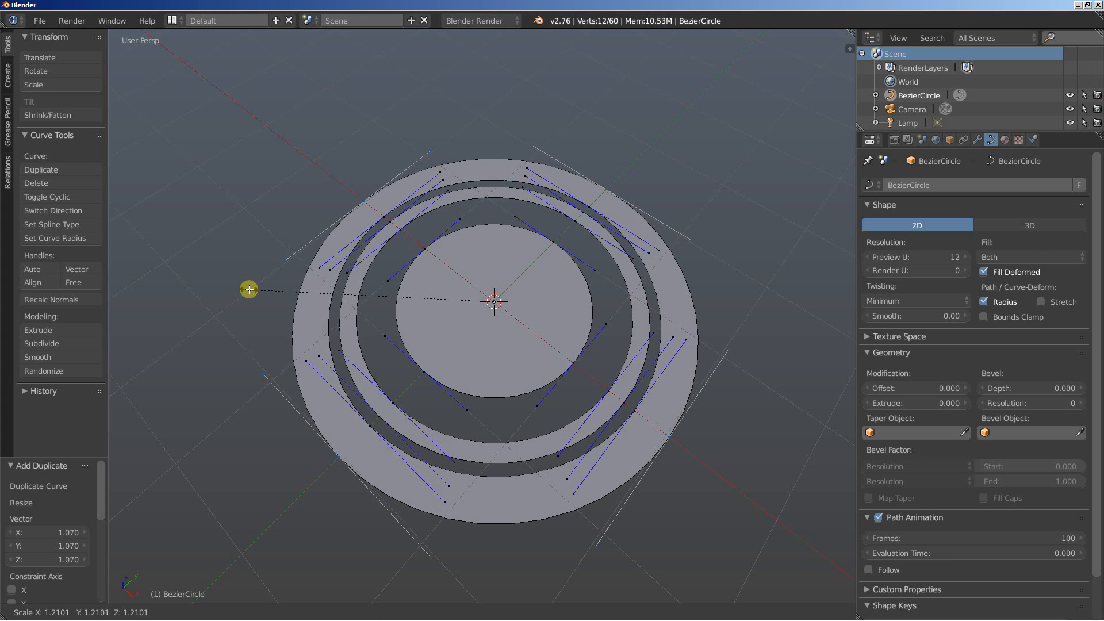
pyautogui.press('ctrl')
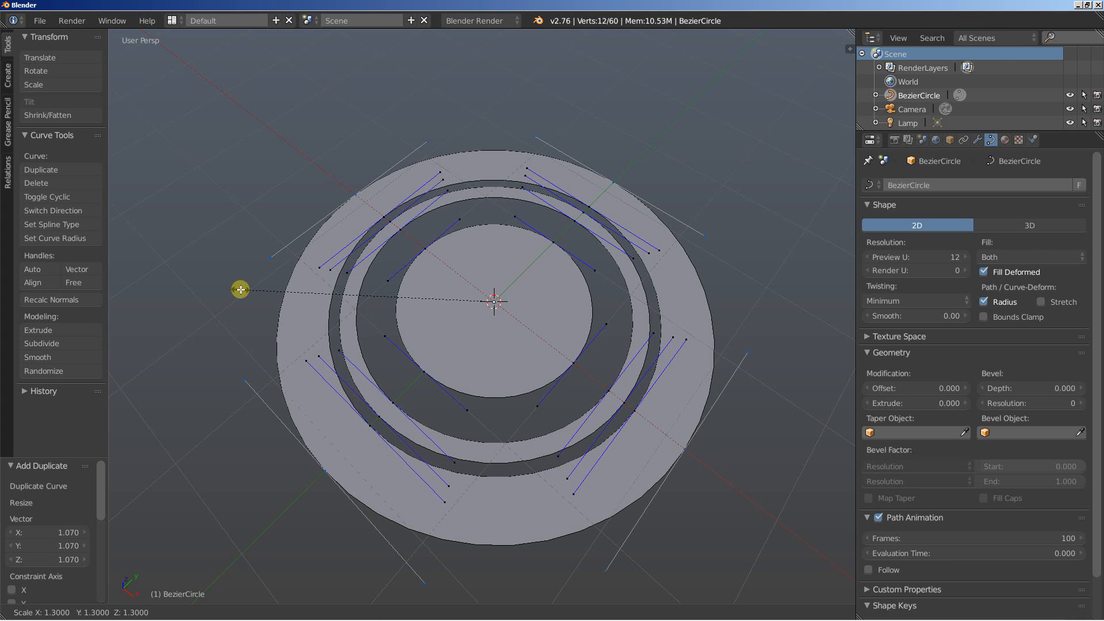
pyautogui.click(240, 290)
pyautogui.keyDown('shift'); pyautogui.moveTo(249, 303); pyautogui.dragTo(310, 306, button='middle'); pyautogui.keyUp('shift')
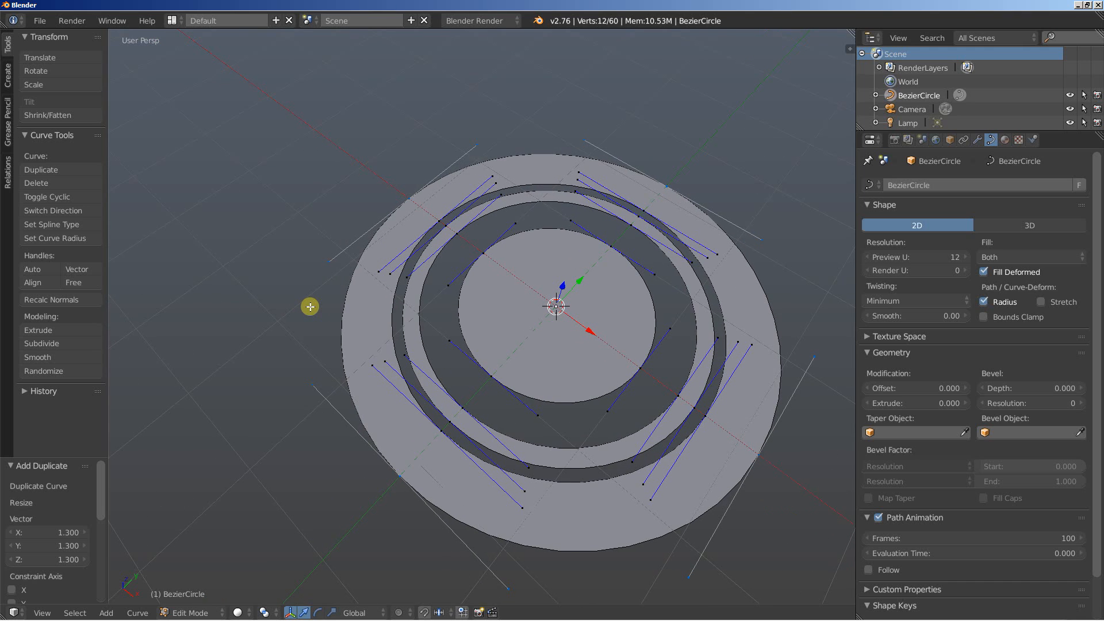
pyautogui.hotkey('shift', 'd')
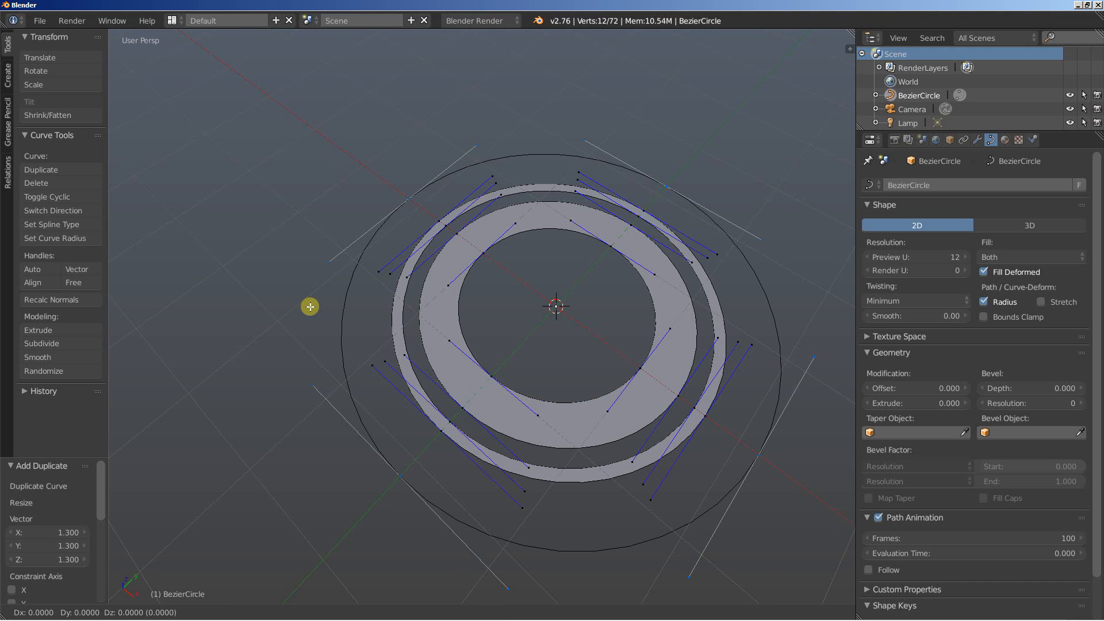
pyautogui.press('s')
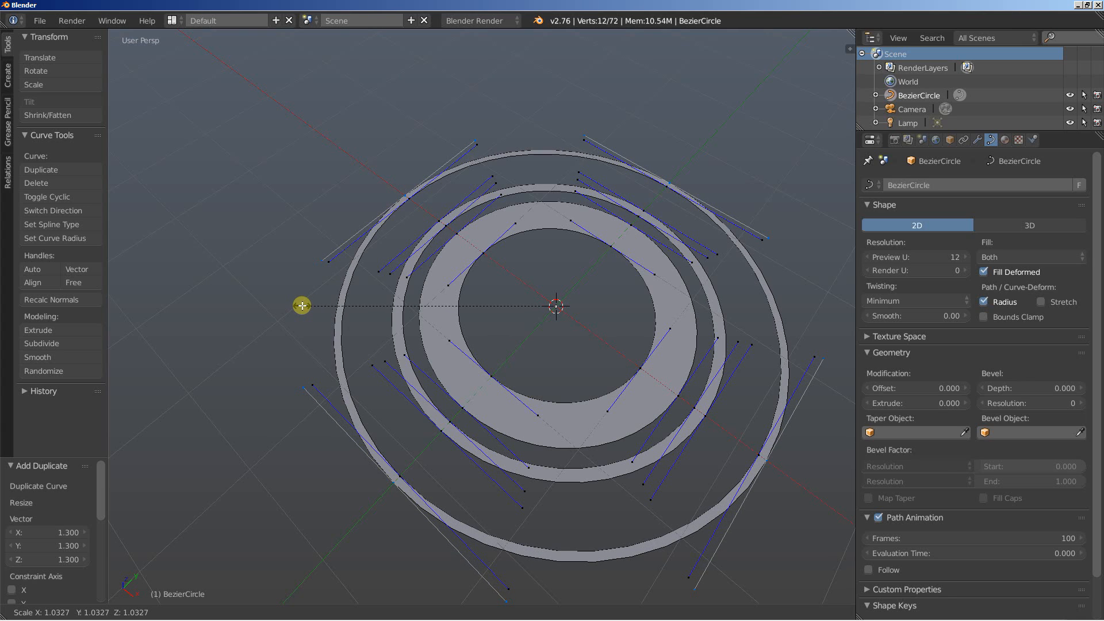
pyautogui.click(302, 305)
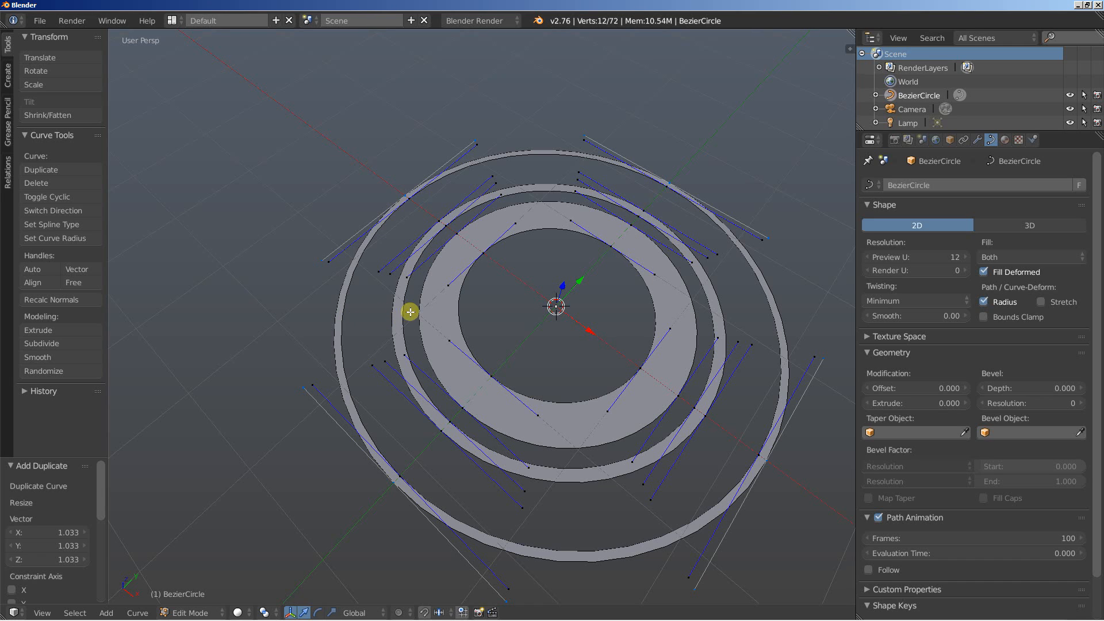
# Create two further concentric circles by successive duplication outward, scaled to about 1.063 and 1.052.
pyautogui.scroll(-1, 404, 305)
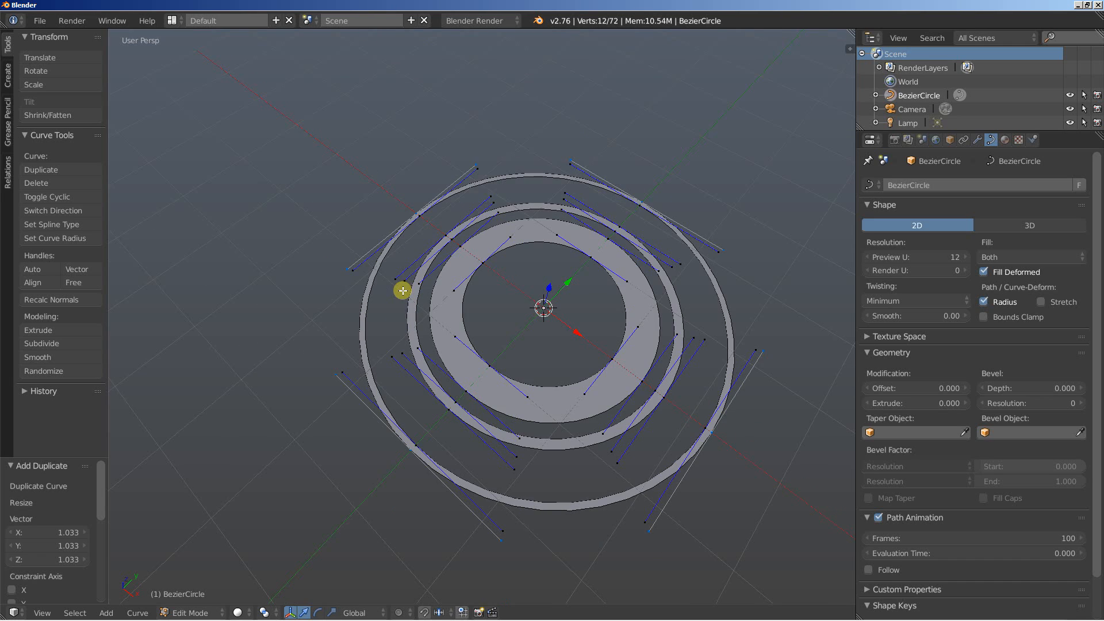
pyautogui.hotkey('shift', 'd')
pyautogui.press('s')
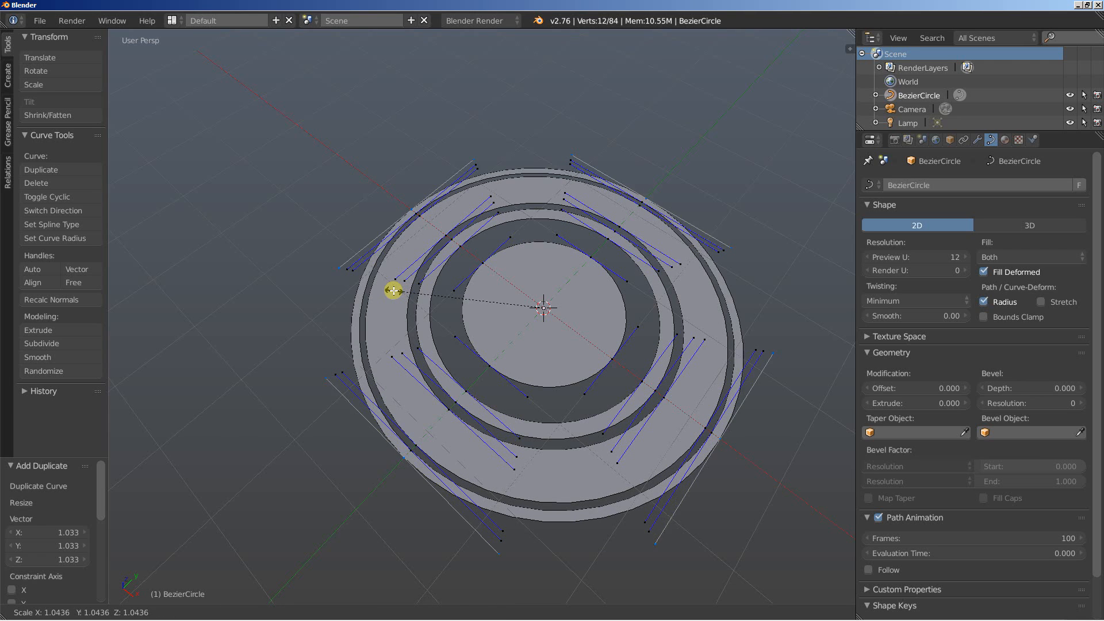
pyautogui.click(391, 291)
pyautogui.hotkey('shift', 'd')
pyautogui.press('s')
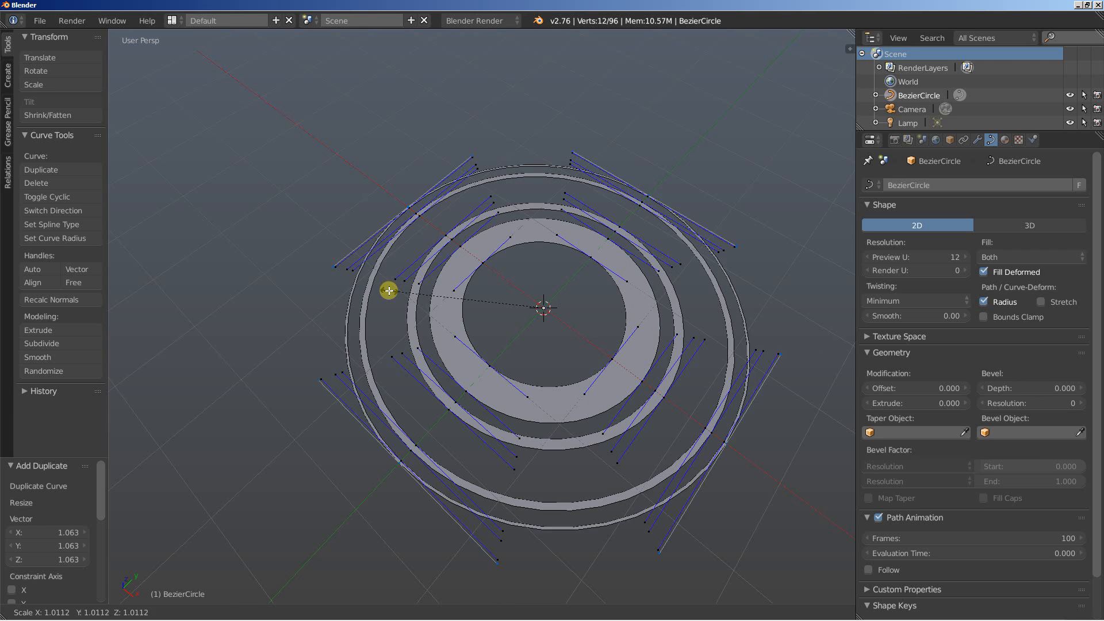
pyautogui.click(384, 290)
# Duplicate the outermost circle at scale 1.2 for a wide gap, and duplicate that copy at about 1.037 for a thin ring.
pyautogui.hotkey('shift', 'd')
pyautogui.press('s')
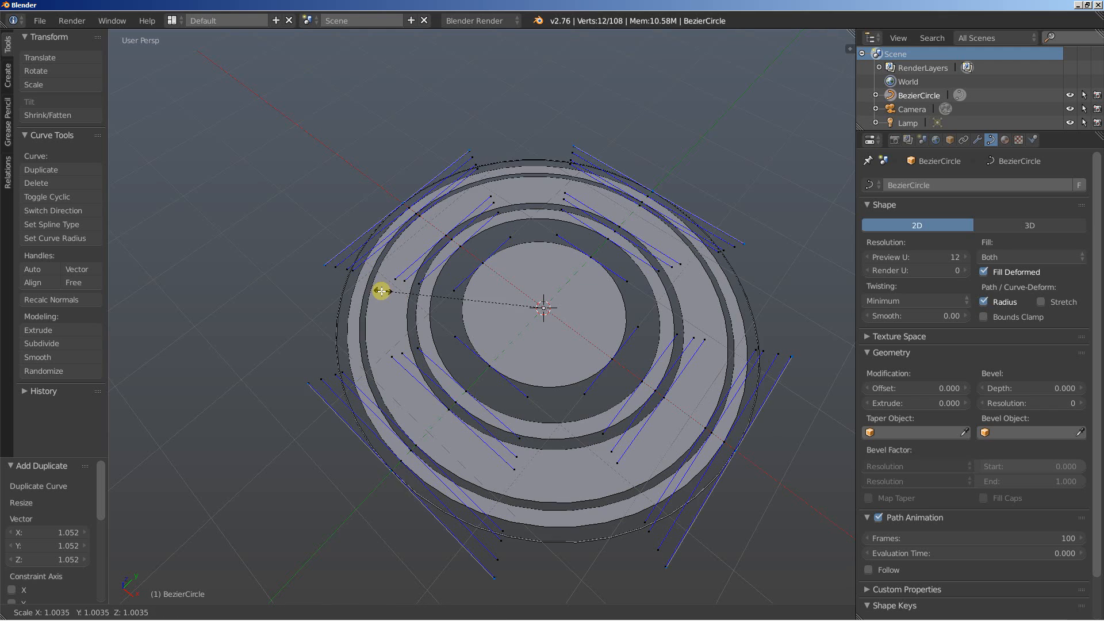
pyautogui.click(354, 292)
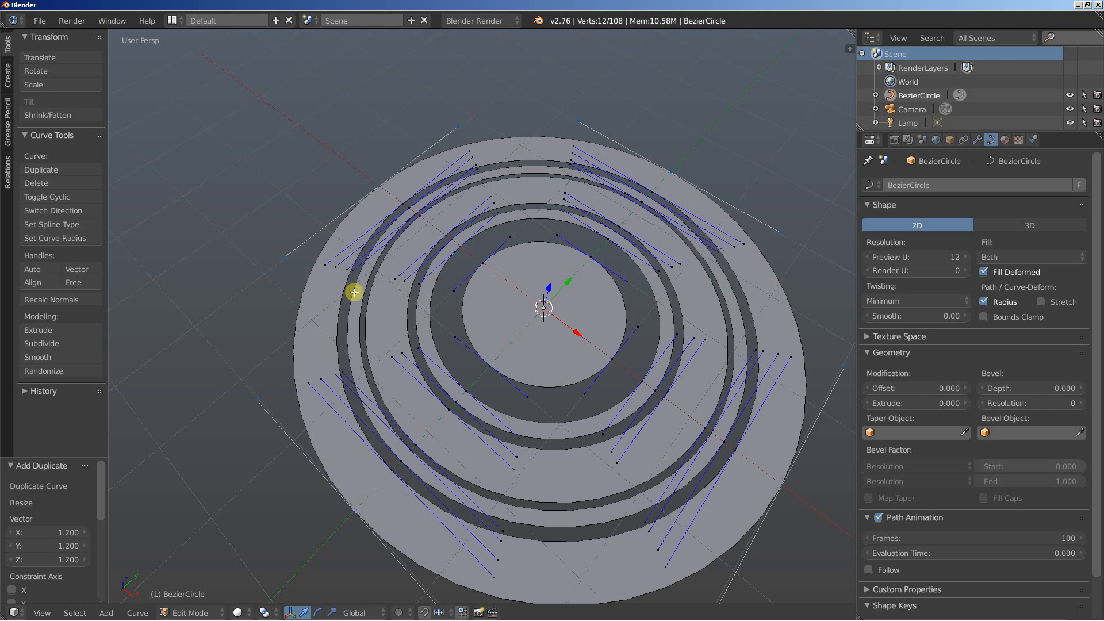
pyautogui.hotkey('shift', 'd')
pyautogui.press('s')
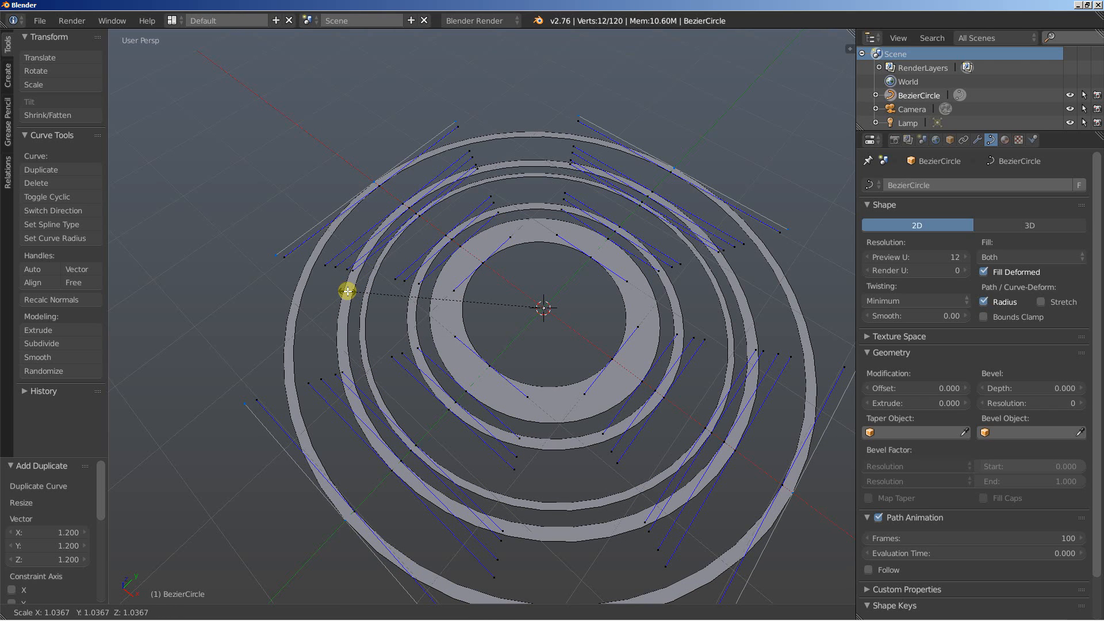
pyautogui.click(348, 292)
pyautogui.moveTo(380, 316); pyautogui.dragTo(360, 277, button='middle')
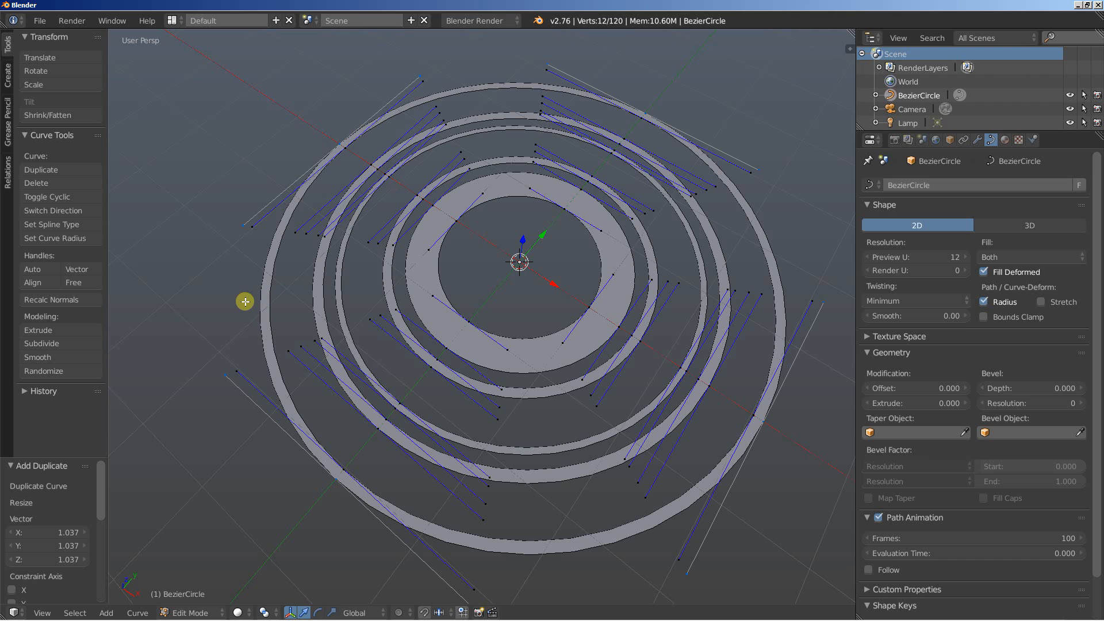
# Continue the ring pattern outward with two successive copies of the outer circle, scaled to about 1.046 and 1.013.
pyautogui.hotkey('shift', 'd')
pyautogui.press('s')
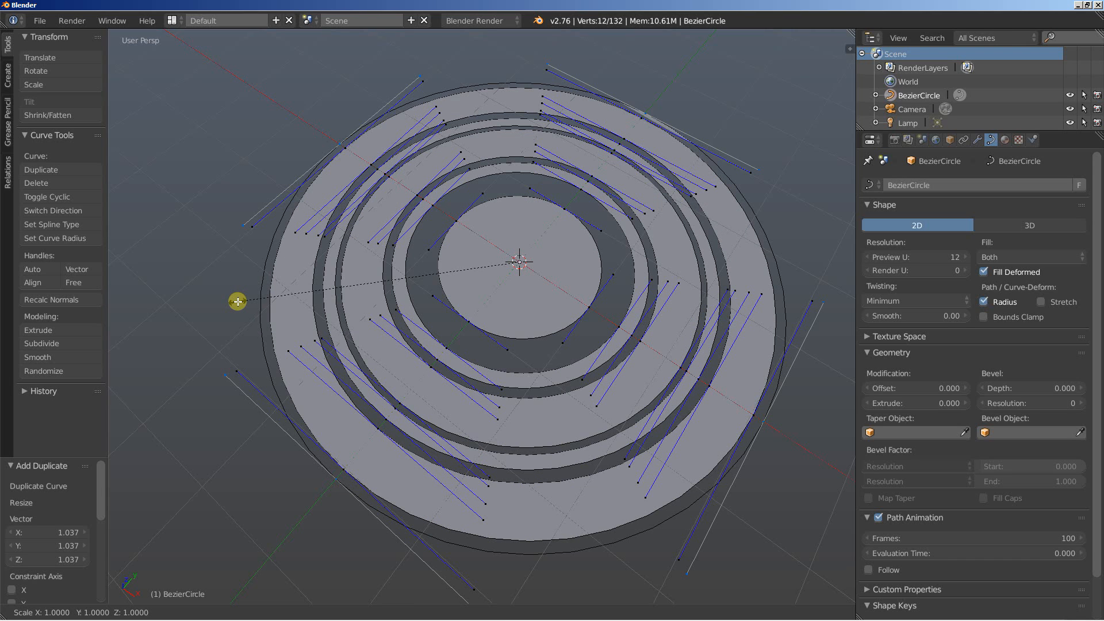
pyautogui.click(224, 302)
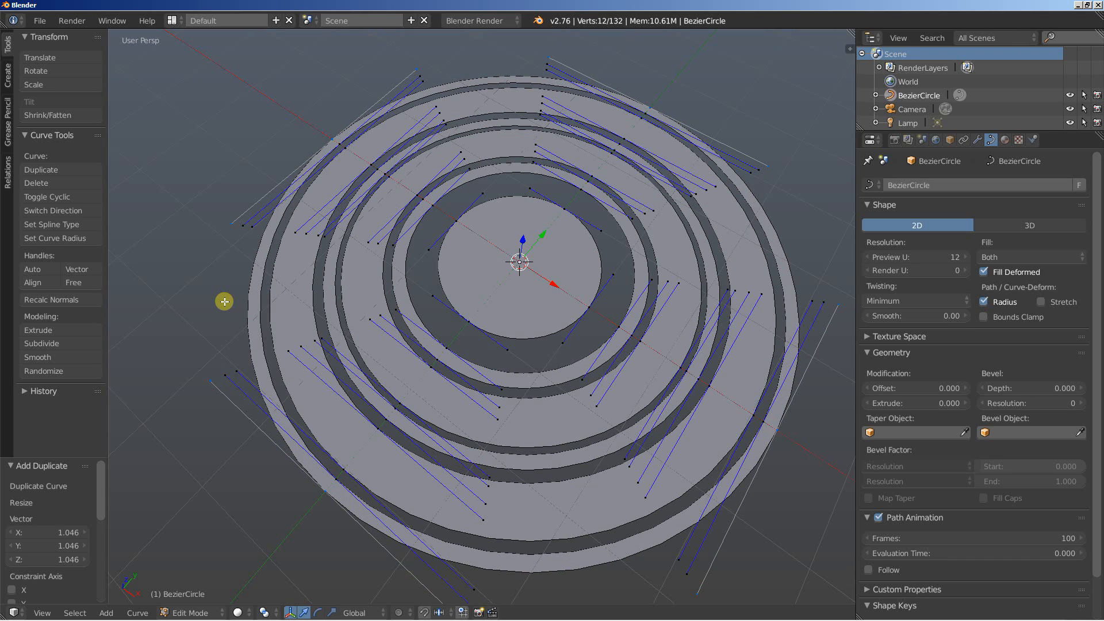
pyautogui.hotkey('shift', 'd')
pyautogui.press('s')
pyautogui.click(221, 301)
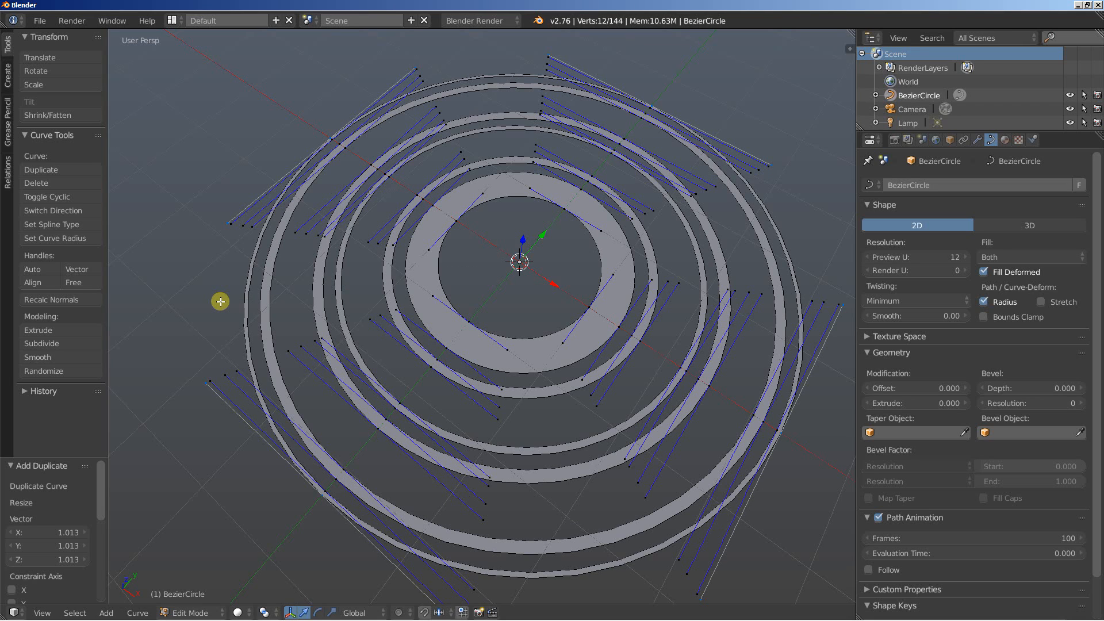
# Add two larger copies of the outermost circle, the first slightly bigger and the second with a clearly wider spacing.
pyautogui.hotkey('shift', 'd')
pyautogui.press('s')
pyautogui.click(213, 302)
pyautogui.hotkey('shift', 'd')
pyautogui.press('s')
pyautogui.click(184, 298)
# Extend the pattern with two closely spaced outer circles, duplicated in succession and scaled to about 1.023 and 1.028.
pyautogui.hotkey('shift', 'd')
pyautogui.press('s')
pyautogui.click(176, 297)
pyautogui.hotkey('shift', 'd')
pyautogui.press('s')
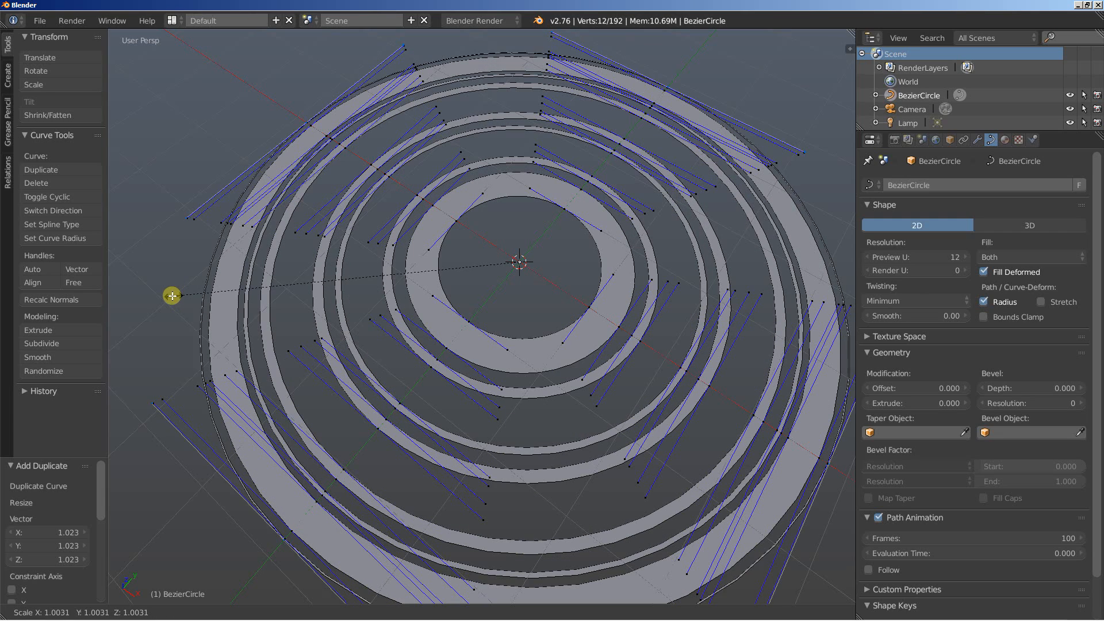
pyautogui.click(166, 295)
# Duplicate the outermost circle at scale 1.1 for a wide gap, and duplicate that copy at 1.04.
pyautogui.hotkey('shift', 'd')
pyautogui.press('s')
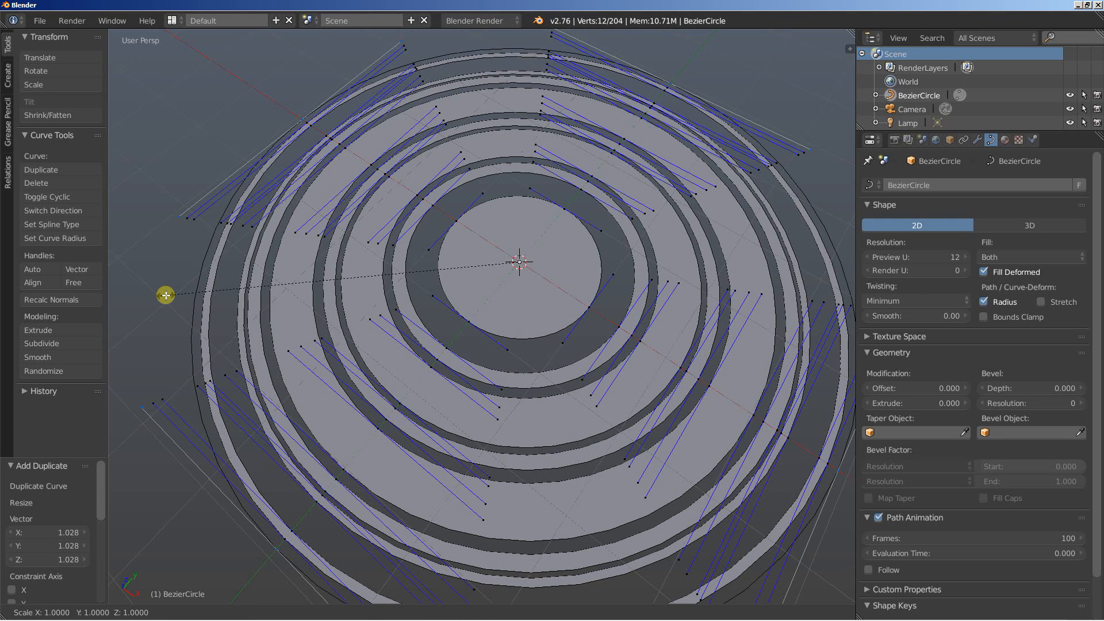
pyautogui.click(123, 294)
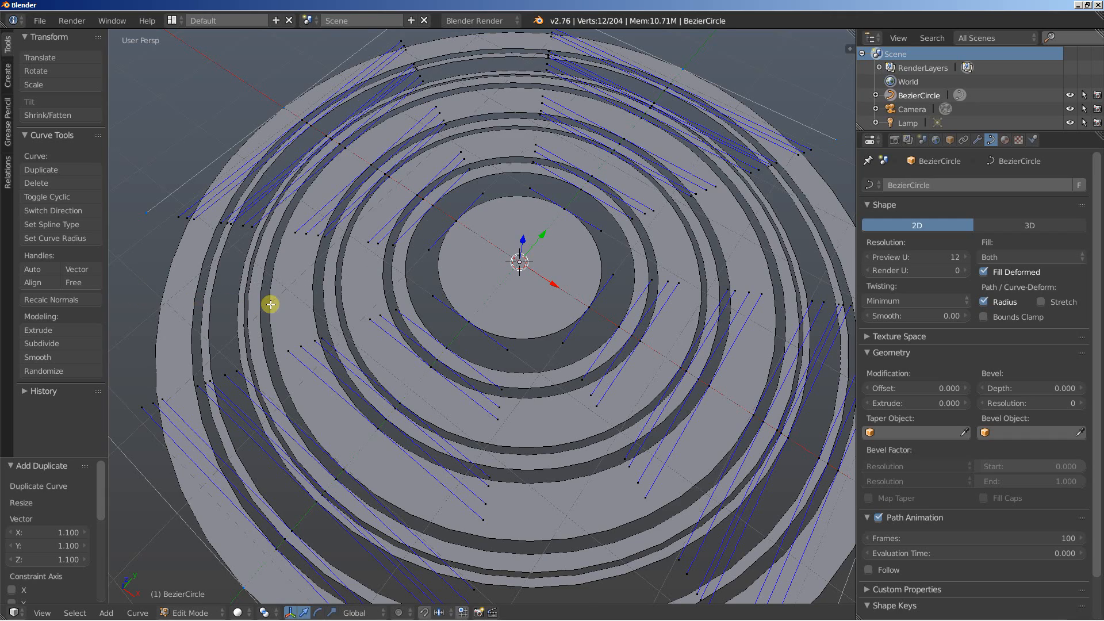
pyautogui.keyDown('shift'); pyautogui.moveTo(270, 304); pyautogui.dragTo(411, 288, button='middle'); pyautogui.keyUp('shift')
pyautogui.hotkey('shift', 'd')
pyautogui.press('s')
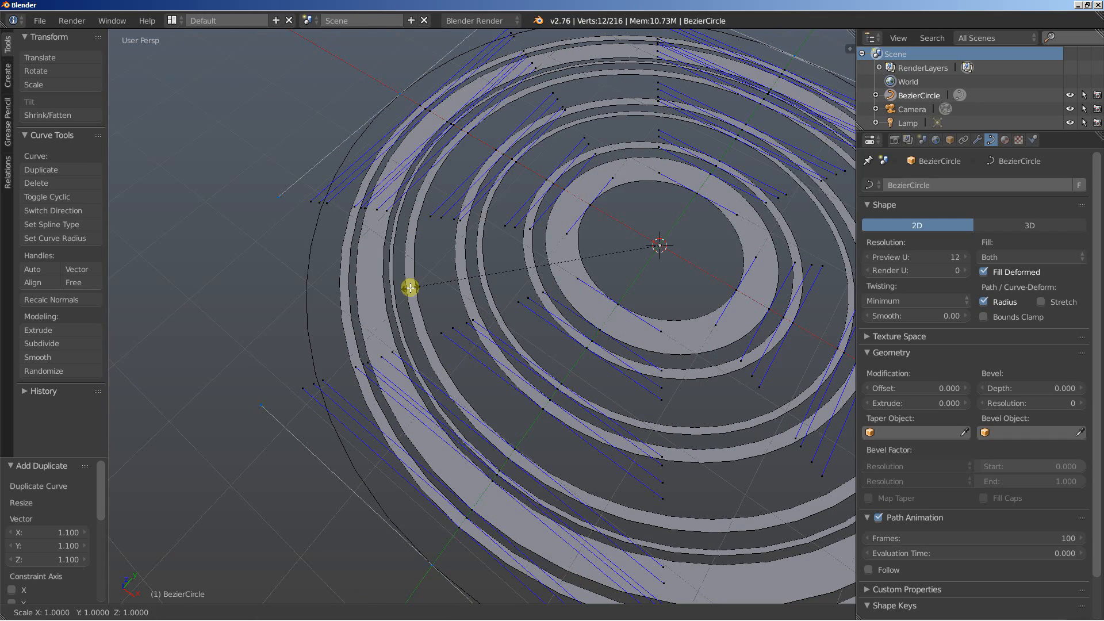
pyautogui.click(400, 288)
# Add two successive copies of the outermost circle, the first scaled to about 1.03 and the second only slightly larger.
pyautogui.hotkey('shift', 'd')
pyautogui.press('s')
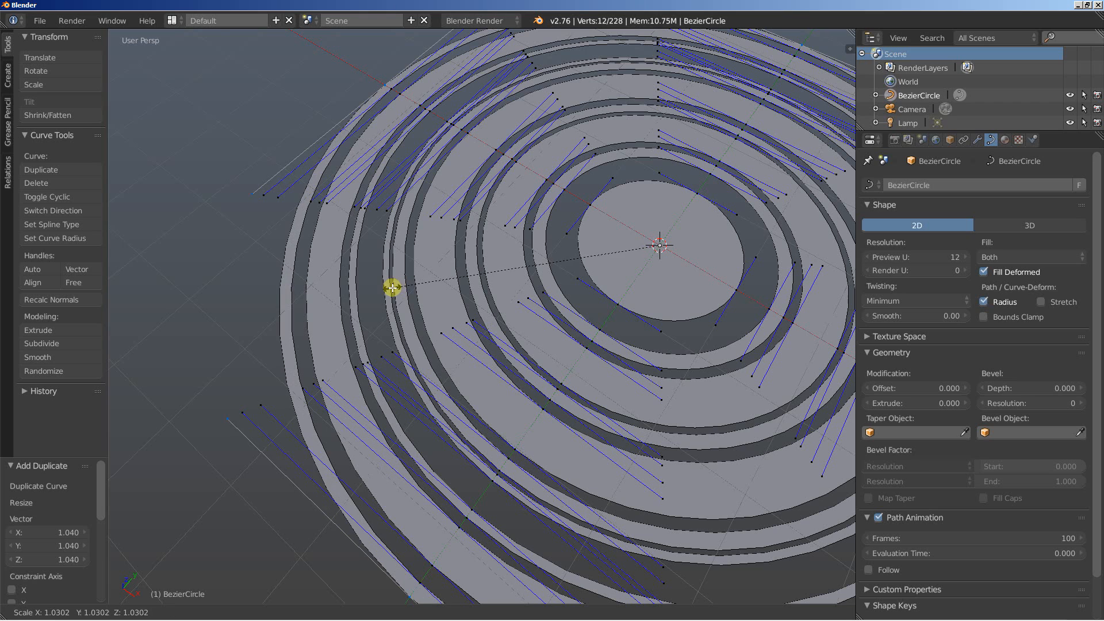
pyautogui.click(391, 287)
pyautogui.hotkey('shift', 'd')
pyautogui.press('s')
pyautogui.click(382, 288)
# Duplicate the outermost circle at scale 1.1, and duplicate that copy at about 1.018 for a thin ring.
pyautogui.hotkey('shift', 'd')
pyautogui.press('s')
pyautogui.click(346, 291)
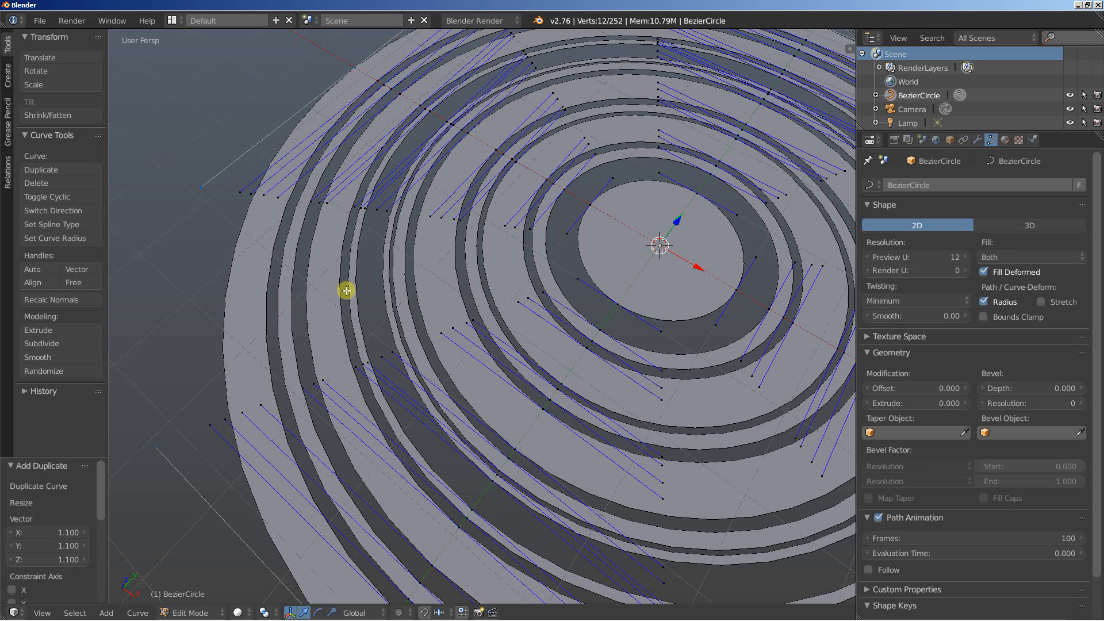
pyautogui.hotkey('shift', 'd')
pyautogui.press('s')
pyautogui.click(339, 289)
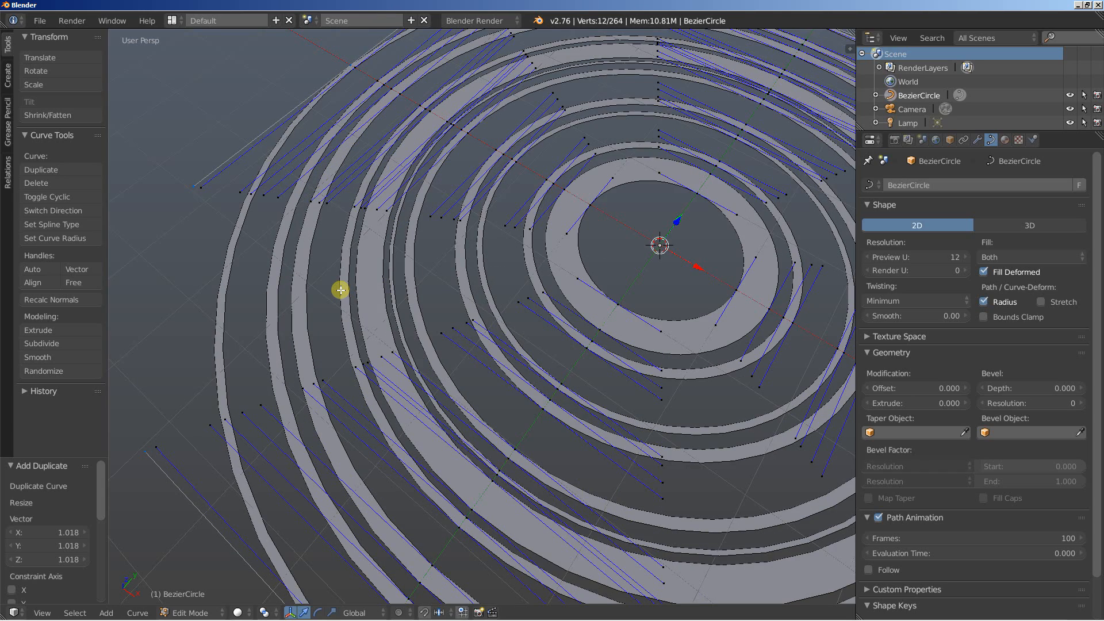
# Add a noticeably larger copy of the outermost circle, and duplicate that copy at about 1.011 for a very thin ring.
pyautogui.hotkey('shift', 'd')
pyautogui.press('s')
pyautogui.click(317, 288)
pyautogui.hotkey('shift', 'd')
pyautogui.press('s')
pyautogui.click(313, 288)
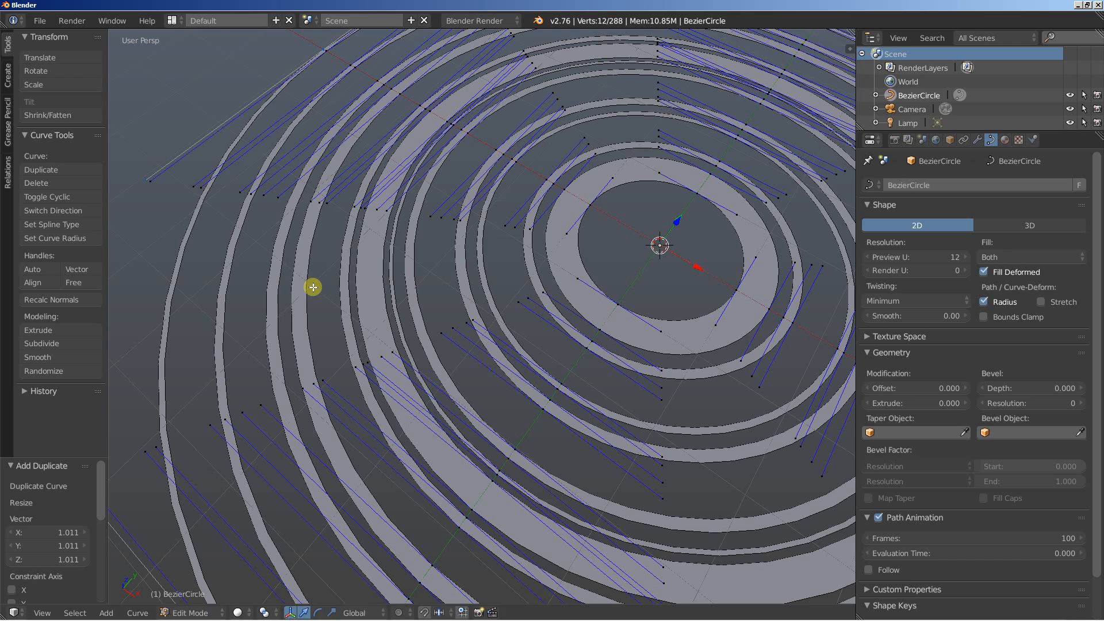
# Add two closely spaced outer circles, duplicated in succession and scaled to about 1.013 and 1.011.
pyautogui.hotkey('shift', 'd')
pyautogui.press('s')
pyautogui.click(308, 285)
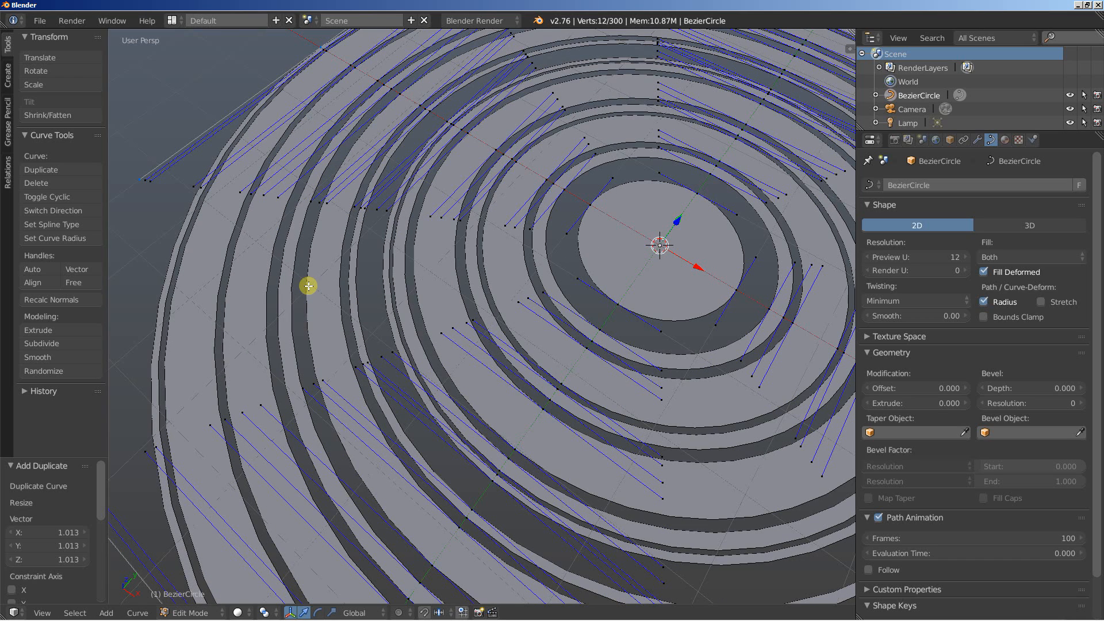
pyautogui.hotkey('shift', 'd')
pyautogui.press('s')
pyautogui.click(304, 286)
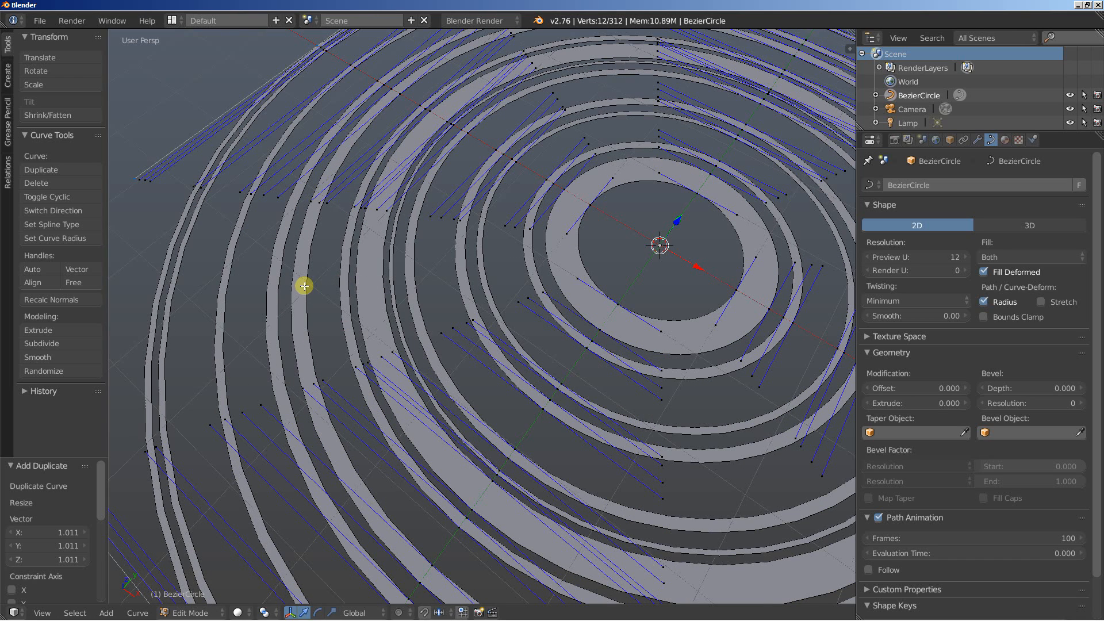
# Close the pattern with two successive outer copies scaled to 1.1 and about 1.018, and leave curve editing.
pyautogui.hotkey('shift', 'd')
pyautogui.press('s')
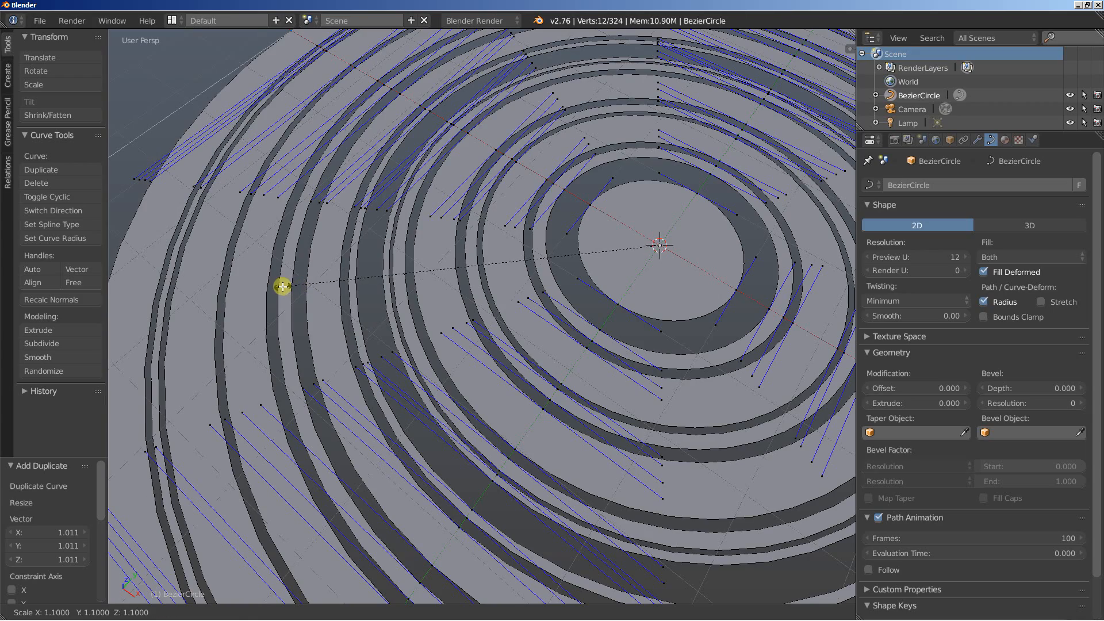
pyautogui.click(280, 286)
pyautogui.keyDown('shift'); pyautogui.moveTo(283, 286); pyautogui.dragTo(327, 291, button='middle'); pyautogui.keyUp('shift')
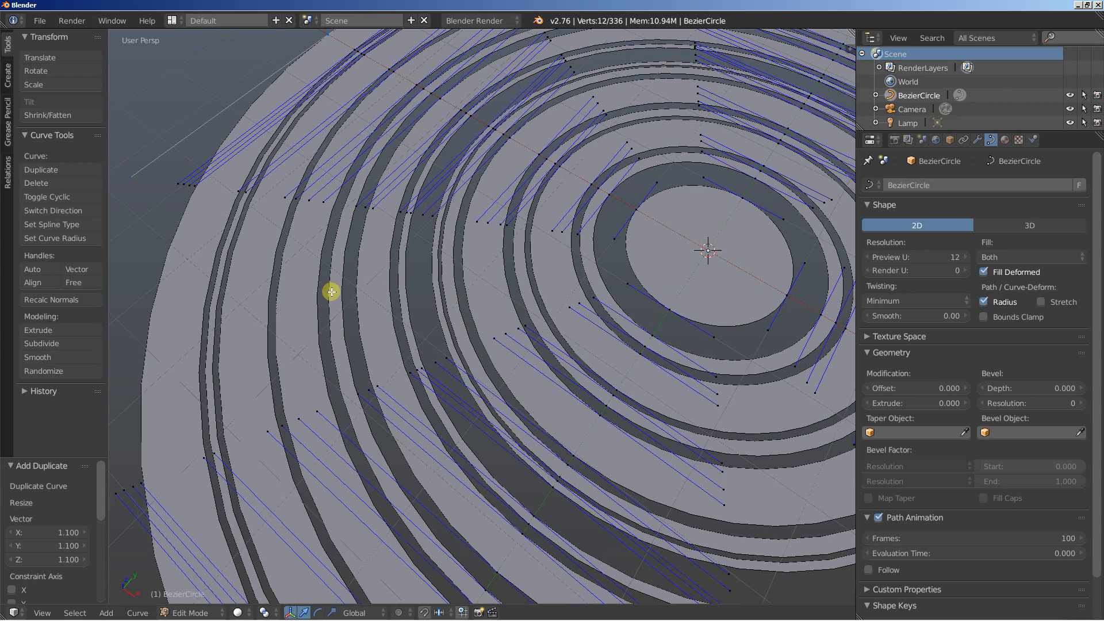
pyautogui.hotkey('shift', 'd')
pyautogui.press('s')
pyautogui.click(325, 292)
pyautogui.scroll(-3, 322, 291)
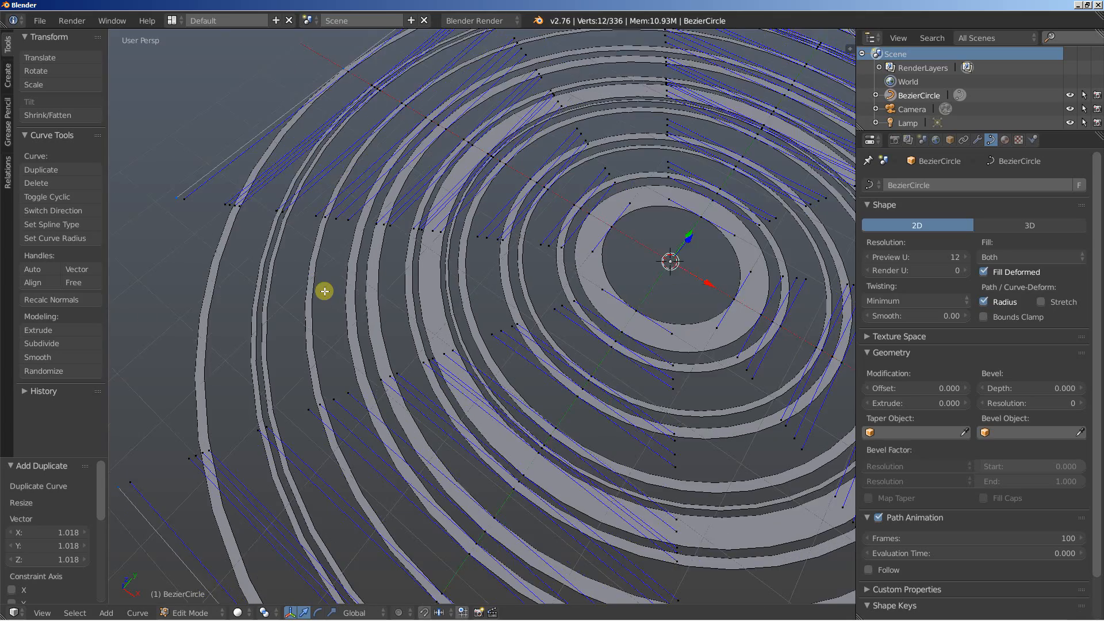
pyautogui.scroll(1, 544, 348)
pyautogui.moveTo(544, 348); pyautogui.dragTo(510, 320, button='middle')
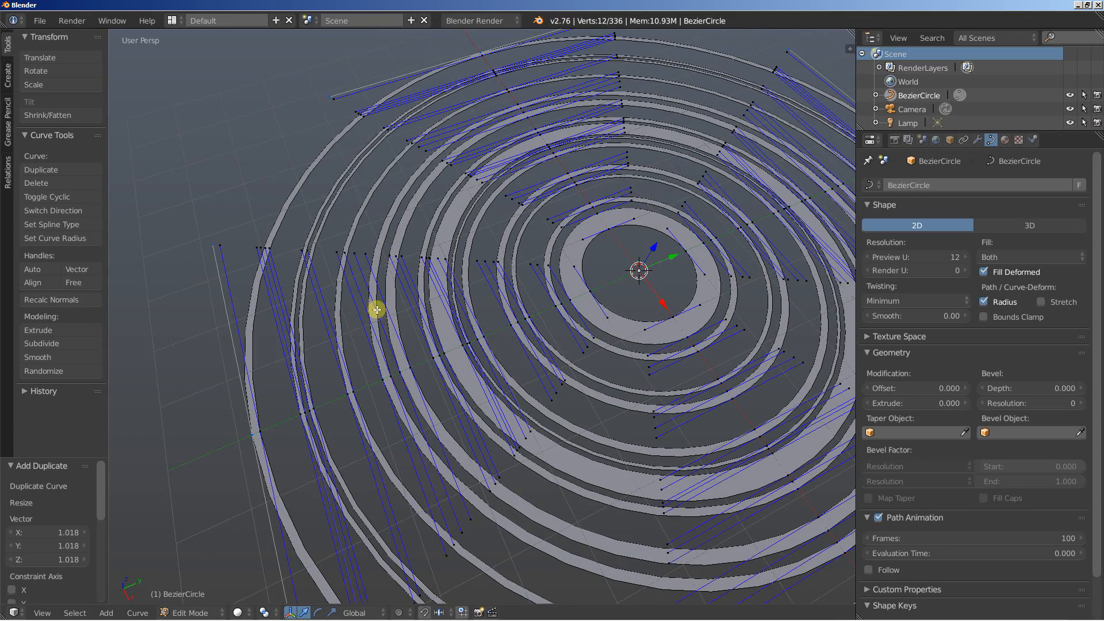
pyautogui.press('Tab')
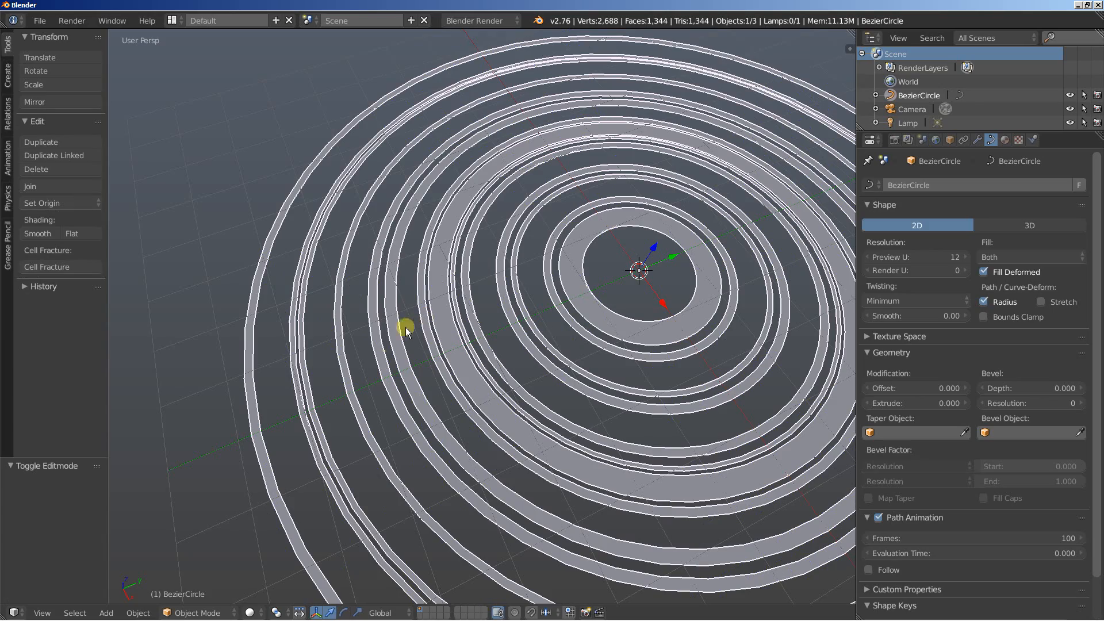
# Smooth the ring outlines by raising the curve's preview U resolution to 40.
pyautogui.moveTo(396, 358); pyautogui.dragTo(190, 365, button='middle')
pyautogui.moveTo(555, 370); pyautogui.dragTo(510, 360, button='middle')
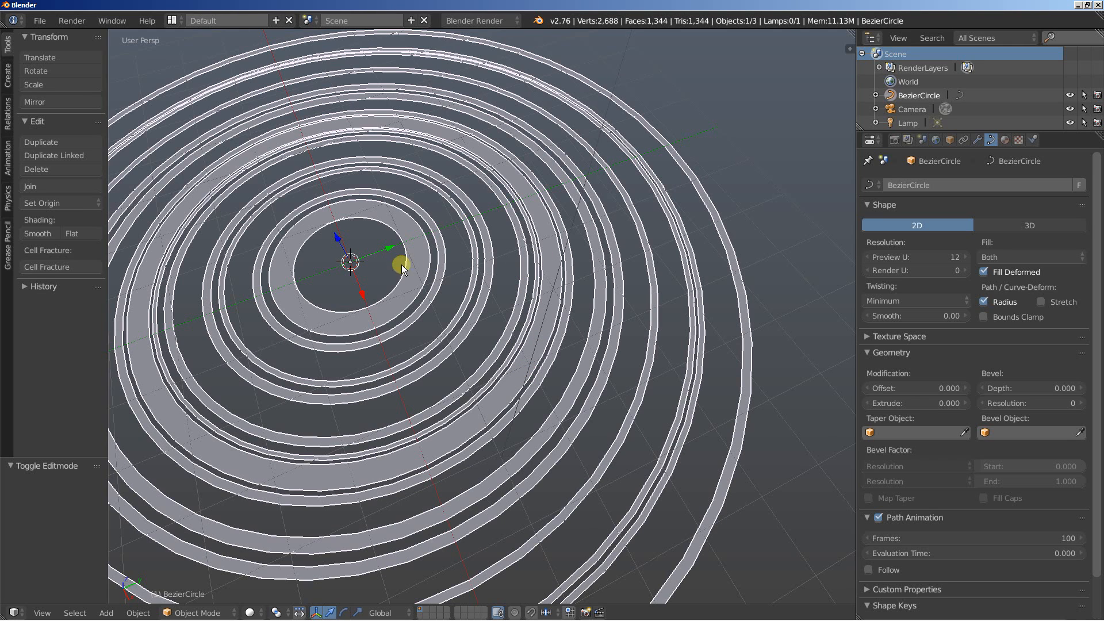
pyautogui.scroll(3, 574, 298)
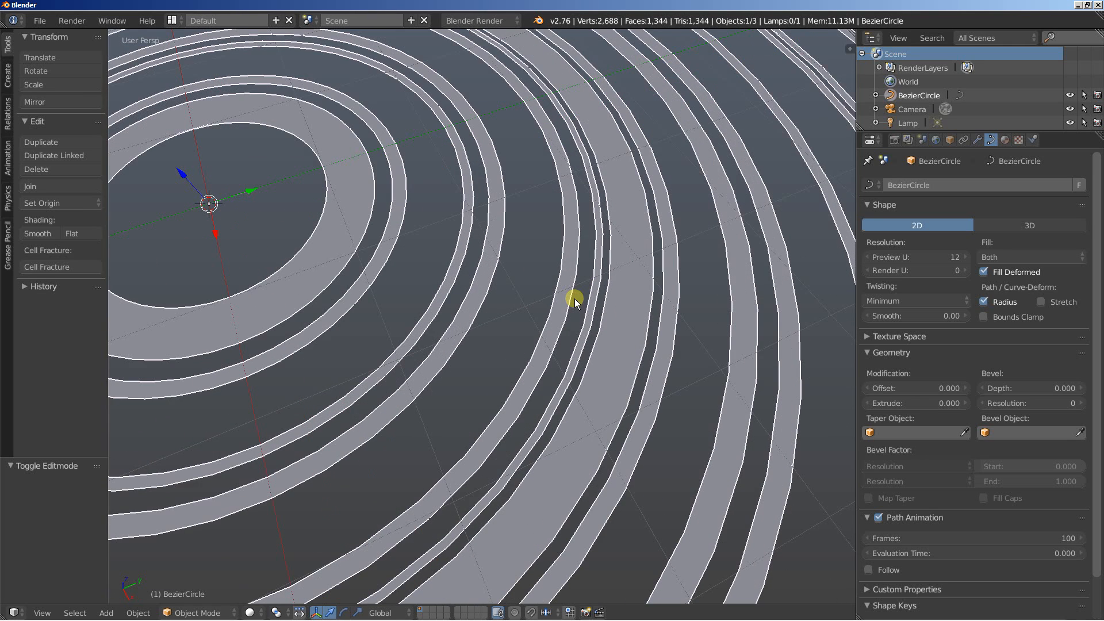
pyautogui.scroll(3, 575, 298)
pyautogui.moveTo(604, 315); pyautogui.dragTo(507, 300, button='middle')
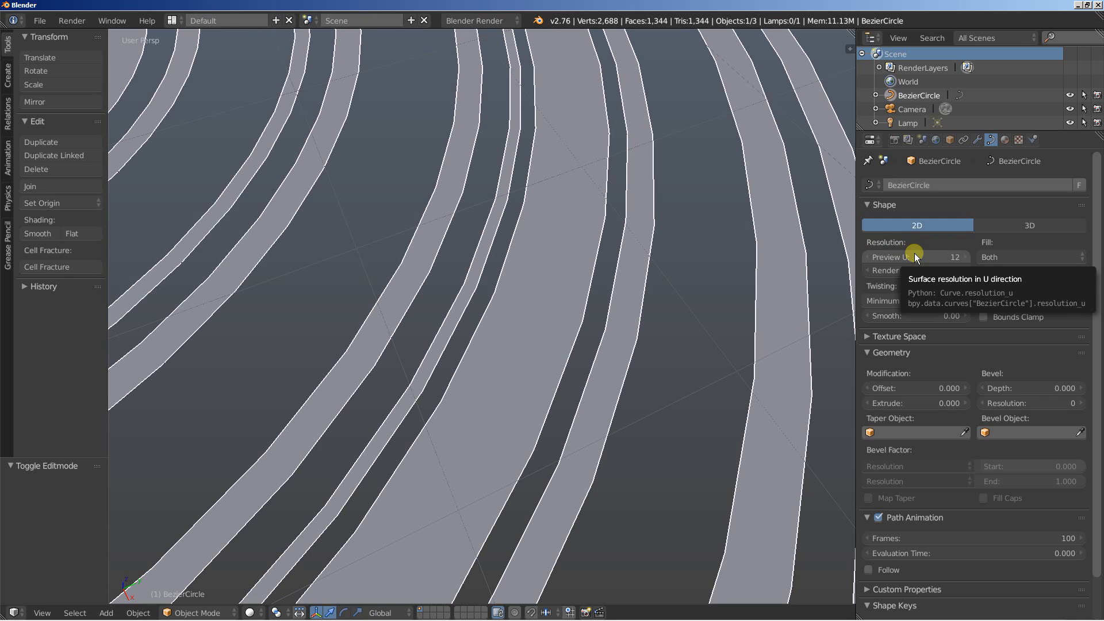
pyautogui.moveTo(917, 257); pyautogui.dragTo(940, 260)
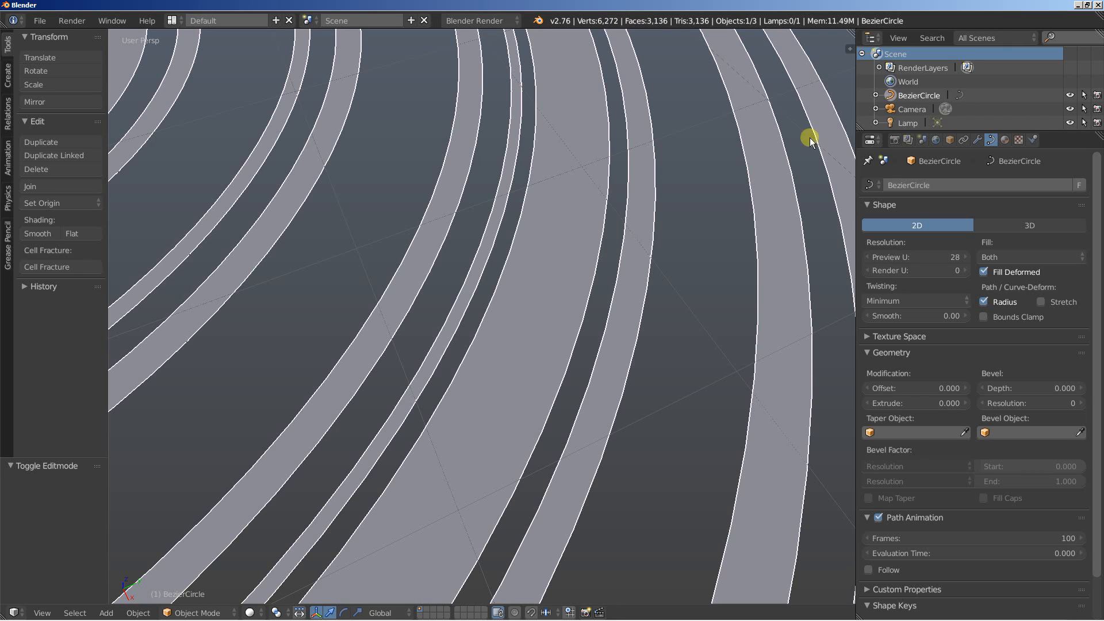
pyautogui.moveTo(920, 254); pyautogui.dragTo(941, 257)
pyautogui.scroll(4, 440, 317)
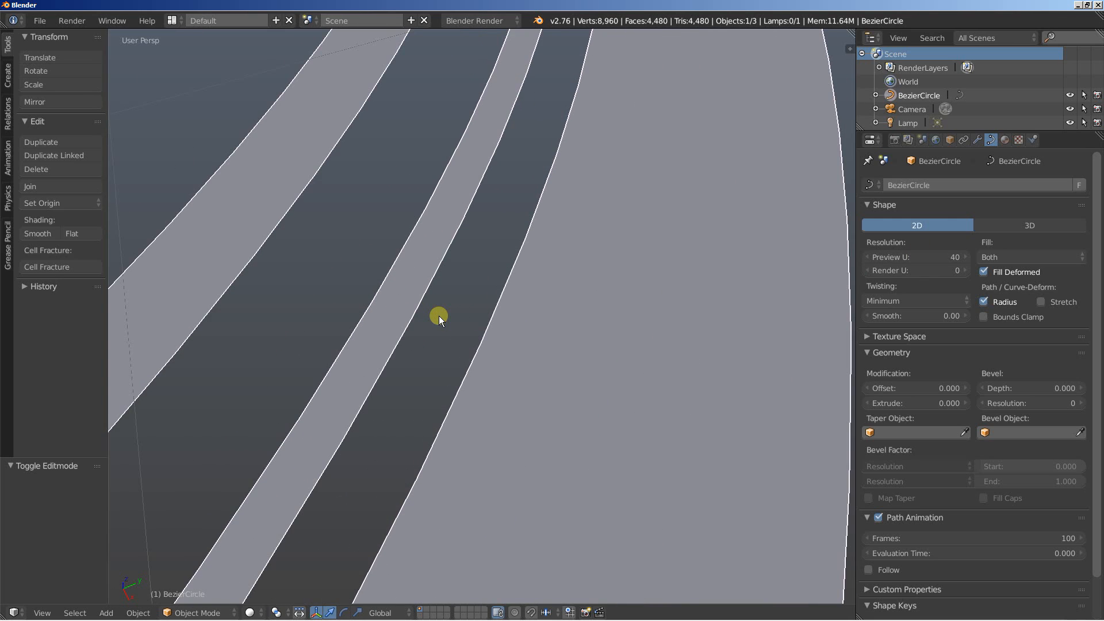
# Extrude the ring curve to 0.781 to turn the flat pattern into tall concentric walls.
pyautogui.scroll(-8, 439, 316)
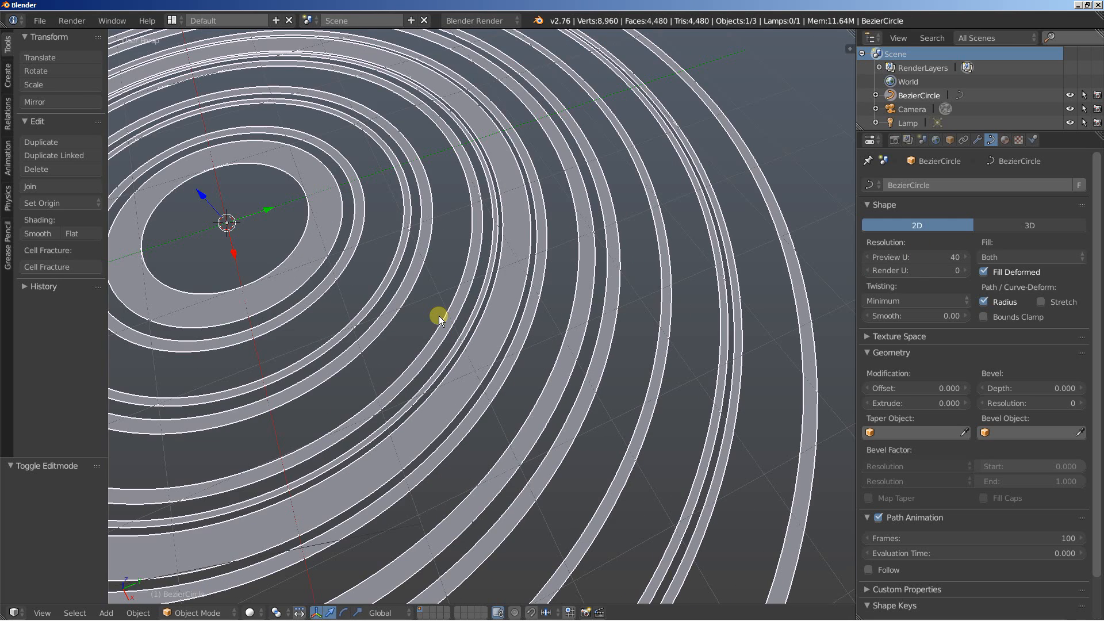
pyautogui.scroll(-6, 440, 316)
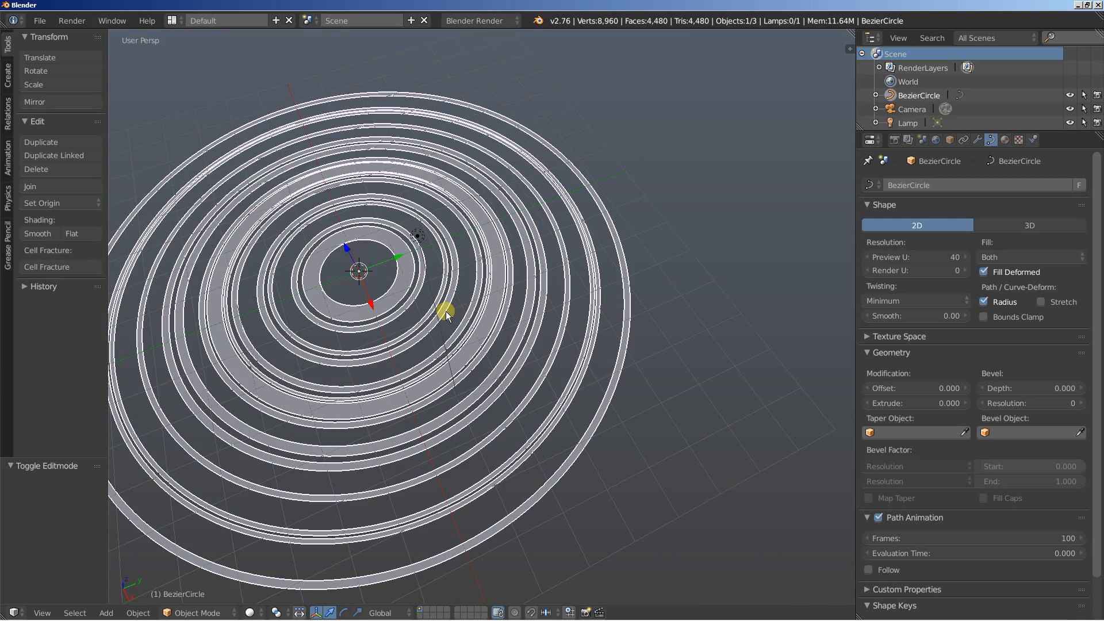
pyautogui.keyDown('shift'); pyautogui.moveTo(436, 312); pyautogui.dragTo(525, 291, button='middle'); pyautogui.keyUp('shift')
pyautogui.moveTo(657, 266); pyautogui.dragTo(667, 283, button='middle')
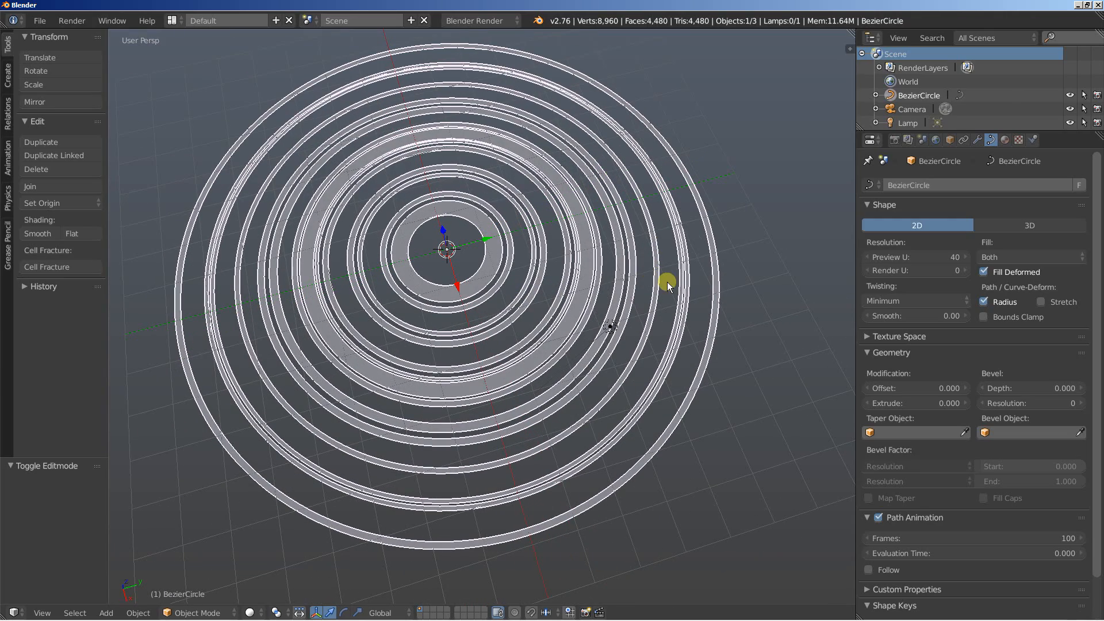
pyautogui.moveTo(913, 402); pyautogui.dragTo(264, 375)
pyautogui.moveTo(294, 344); pyautogui.dragTo(221, 302, button='middle')
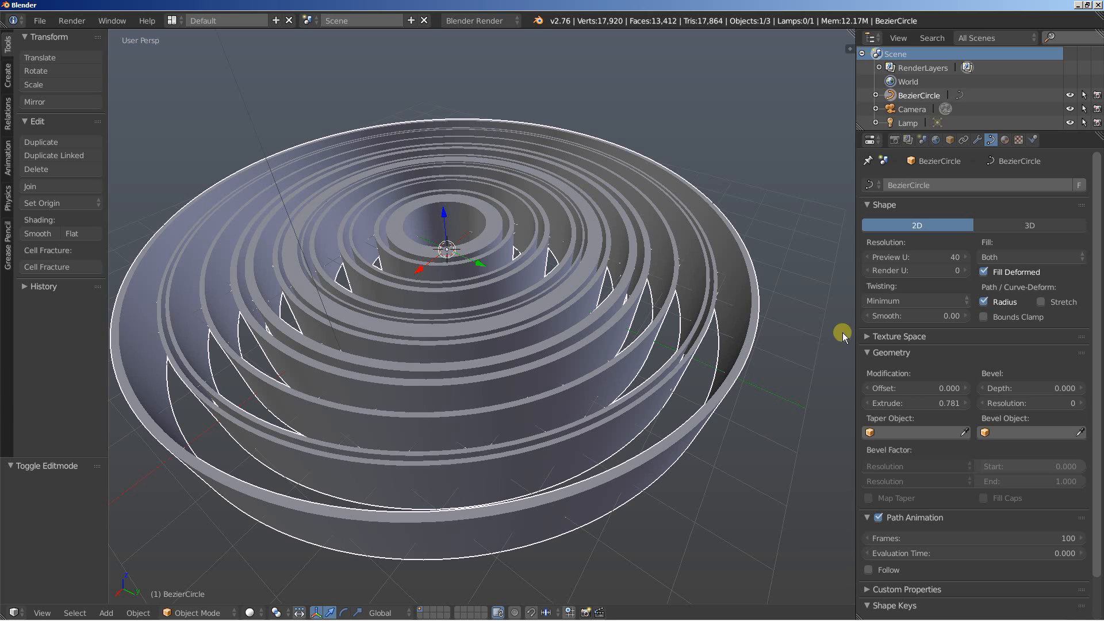
# Change the curve's fill mode to Front so only one side of the rings is capped.
pyautogui.click(1023, 257)
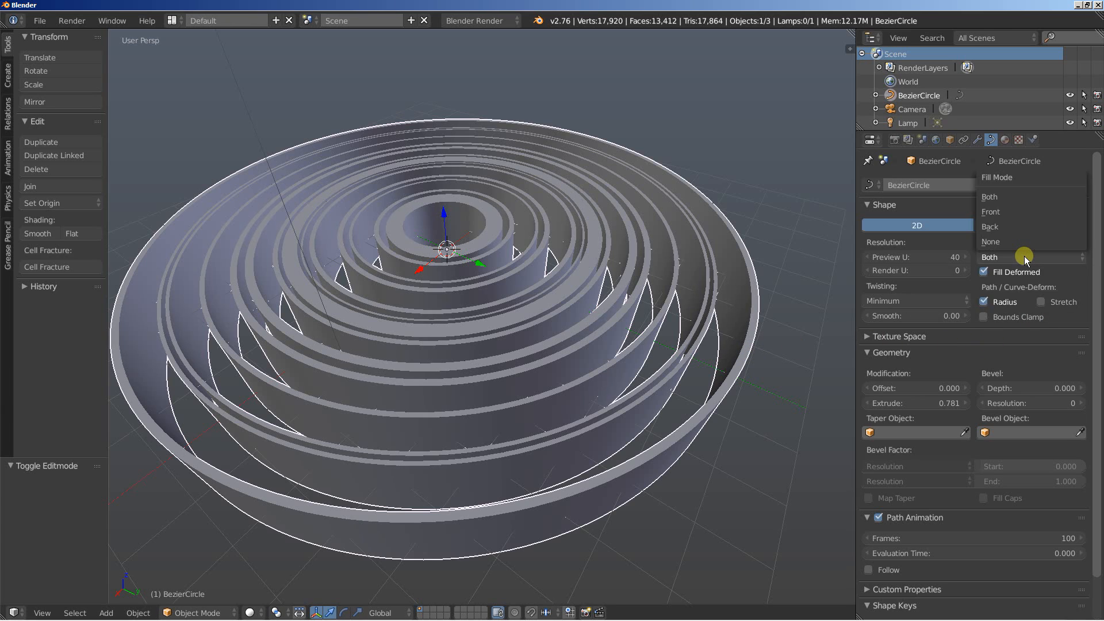
pyautogui.click(1003, 212)
pyautogui.moveTo(705, 292); pyautogui.dragTo(687, 341, button='middle')
pyautogui.scroll(4, 677, 359)
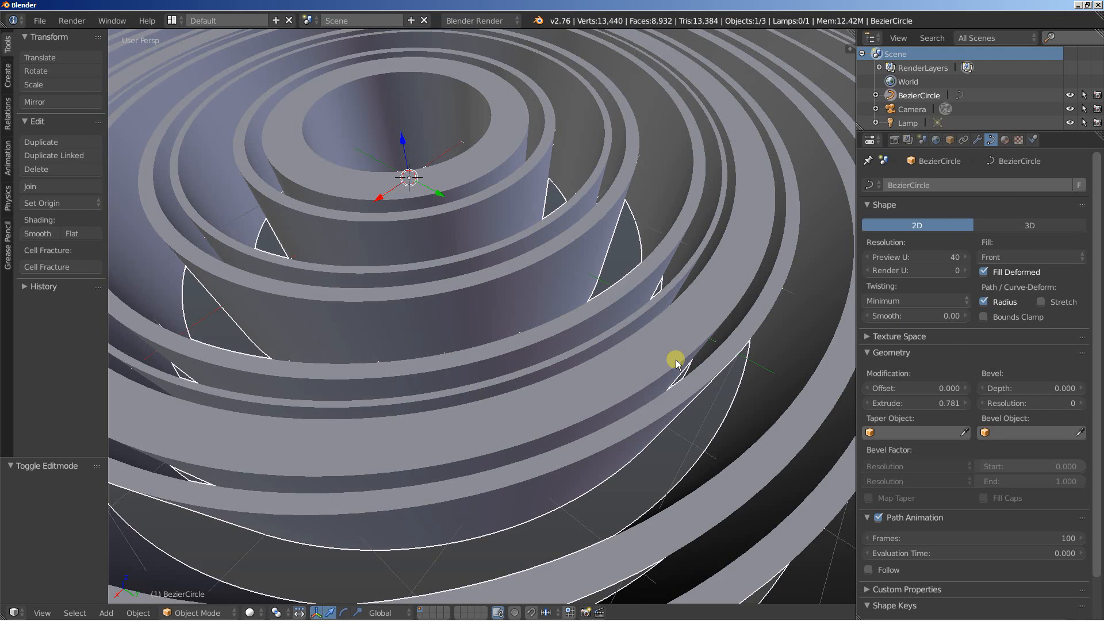
pyautogui.scroll(2, 693, 364)
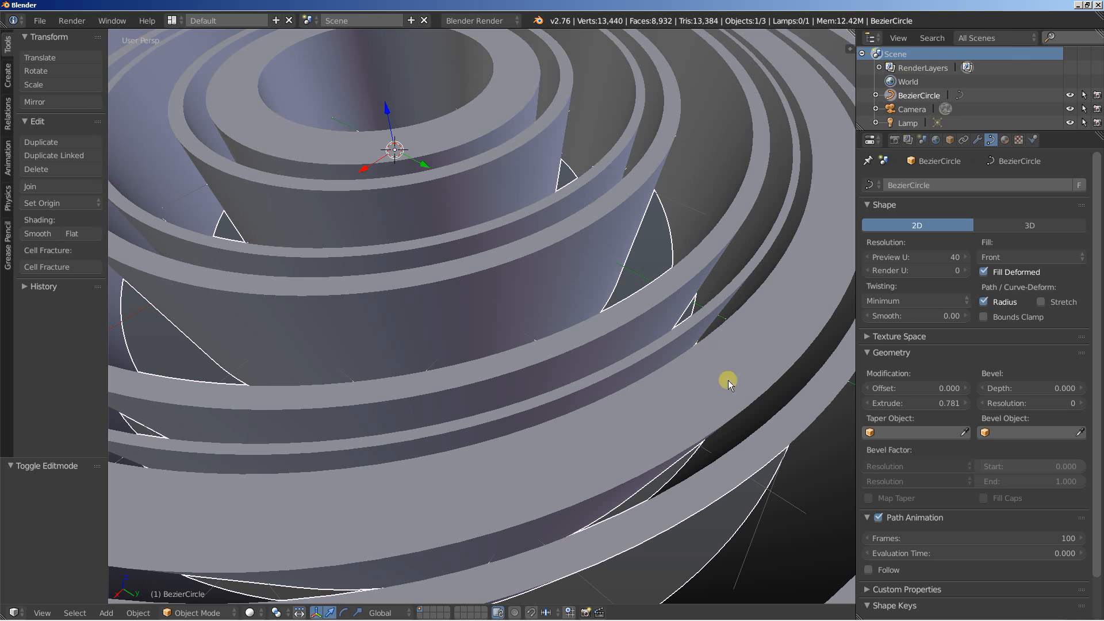
pyautogui.scroll(-4, 717, 374)
pyautogui.moveTo(690, 399); pyautogui.dragTo(468, 402, button='middle')
pyautogui.scroll(3, 660, 281)
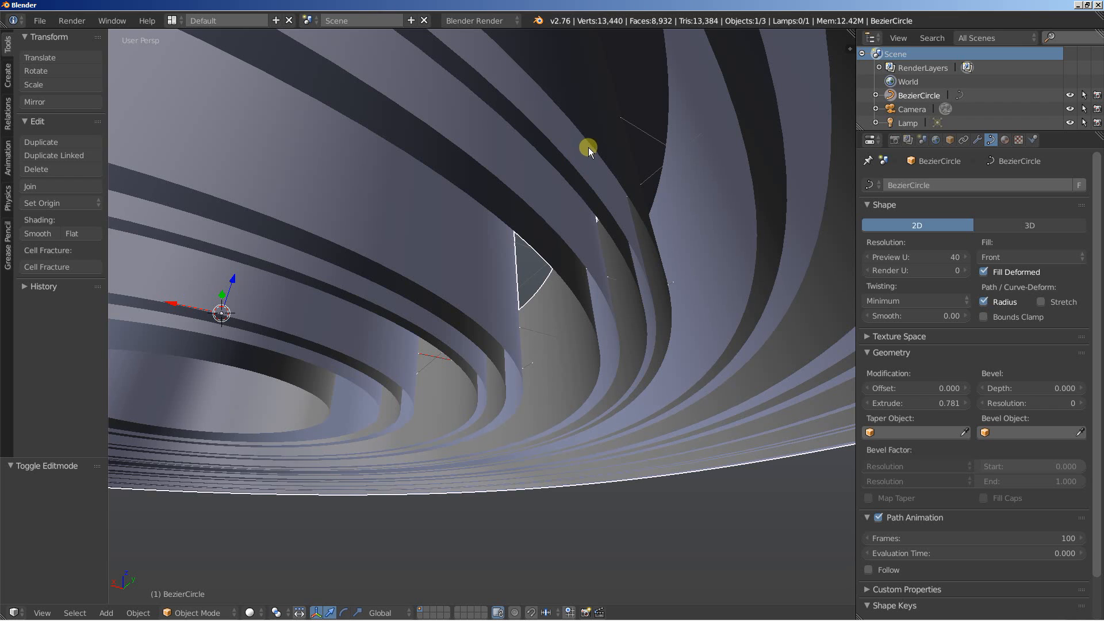
pyautogui.moveTo(579, 161); pyautogui.dragTo(541, 291, button='middle')
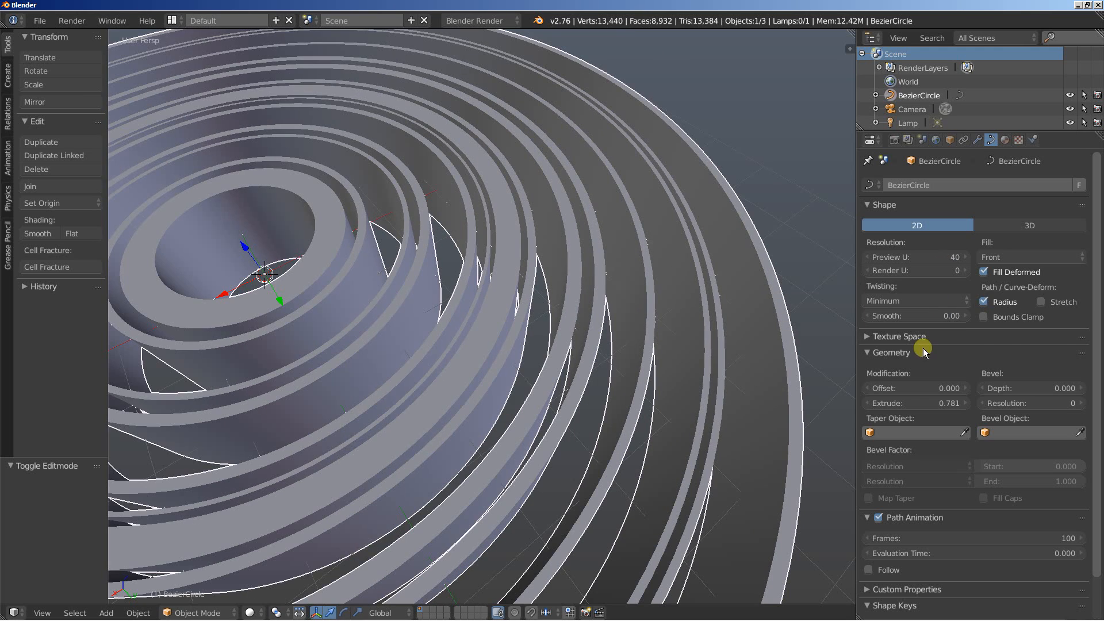
# Bevel the ring edges with a depth of 0.005 and a bevel resolution of 2.
pyautogui.scroll(3, 483, 382)
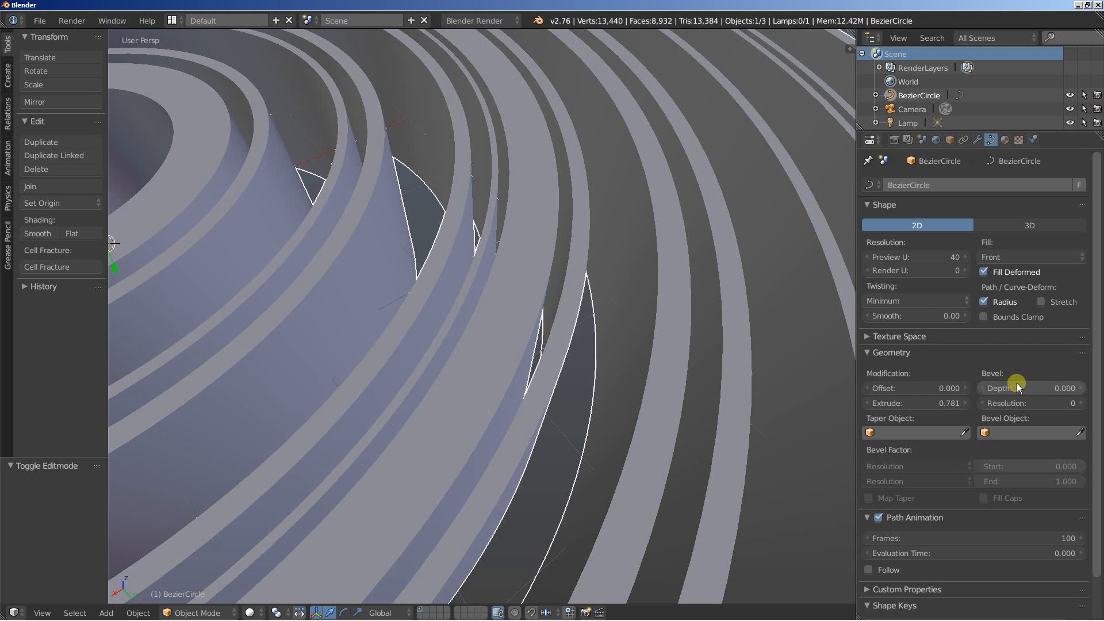
pyautogui.moveTo(1045, 387); pyautogui.dragTo(1050, 388)
pyautogui.scroll(2, 557, 391)
pyautogui.scroll(-2, 549, 394)
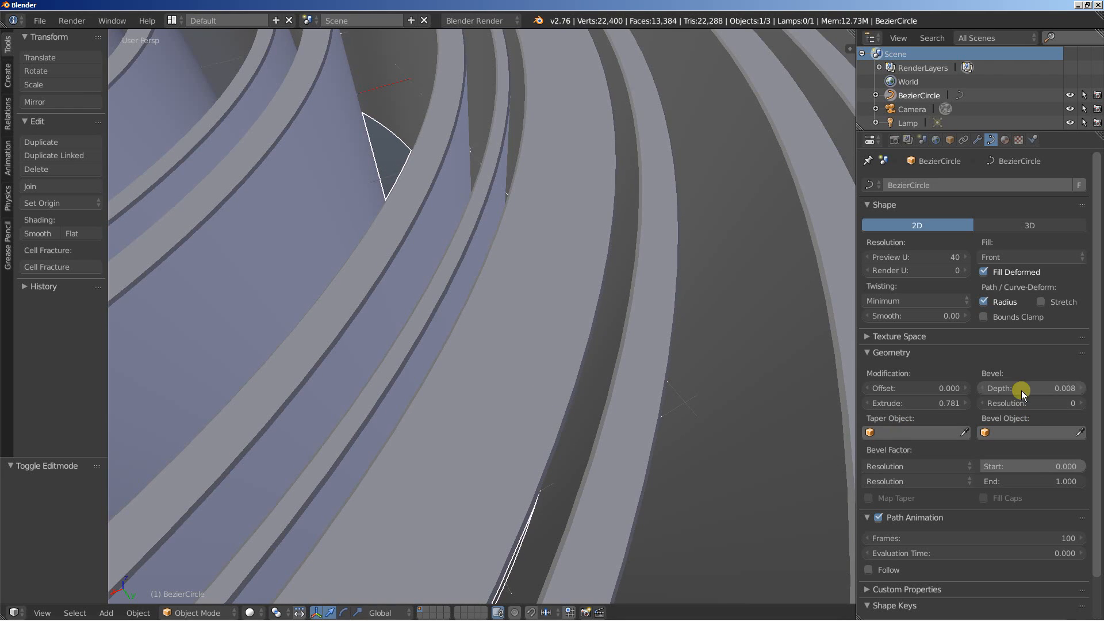
pyautogui.click(978, 386)
pyautogui.click(981, 387)
pyautogui.click(981, 387)
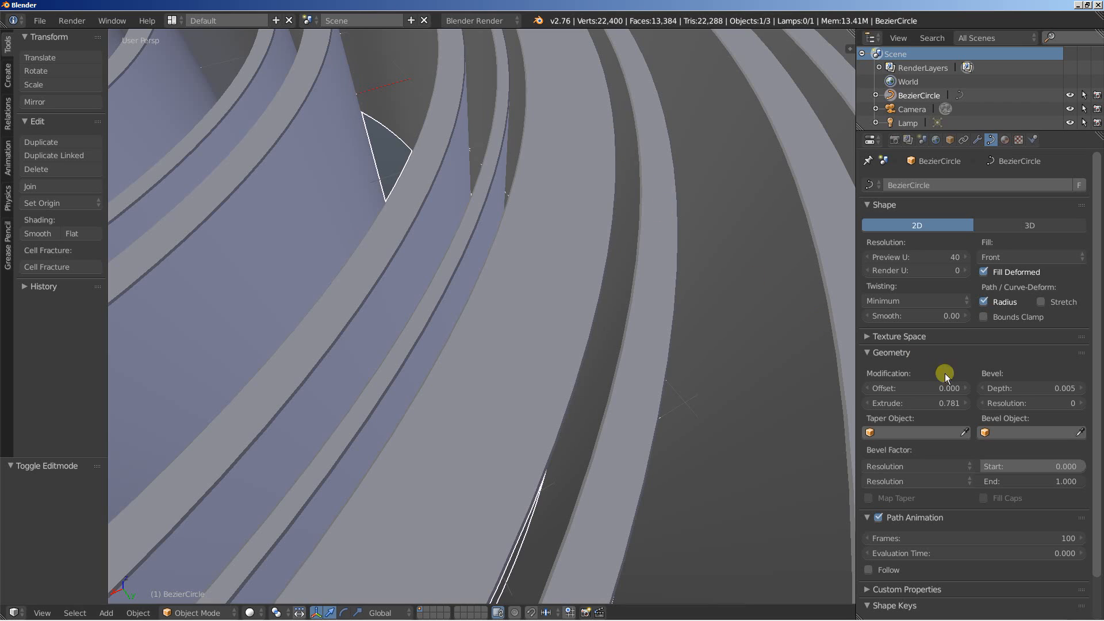
pyautogui.click(1081, 404)
pyautogui.click(1081, 405)
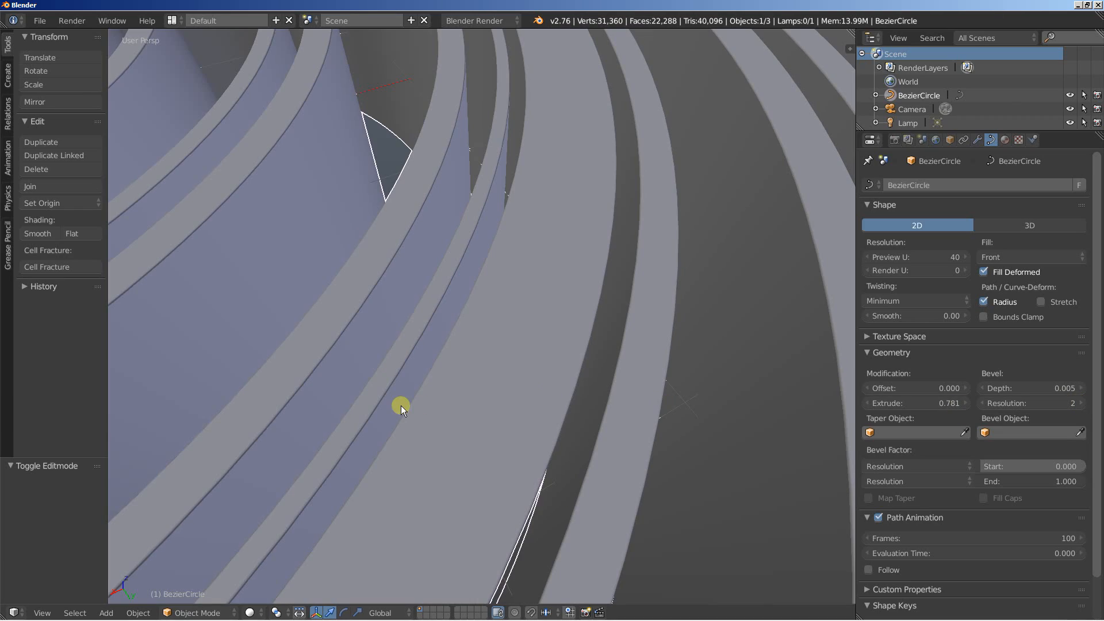
# Frame the rings obliquely from above with the centre hole off to one side, and align the camera to this view.
pyautogui.scroll(-10, 402, 407)
pyautogui.moveTo(331, 437); pyautogui.dragTo(242, 431, button='middle')
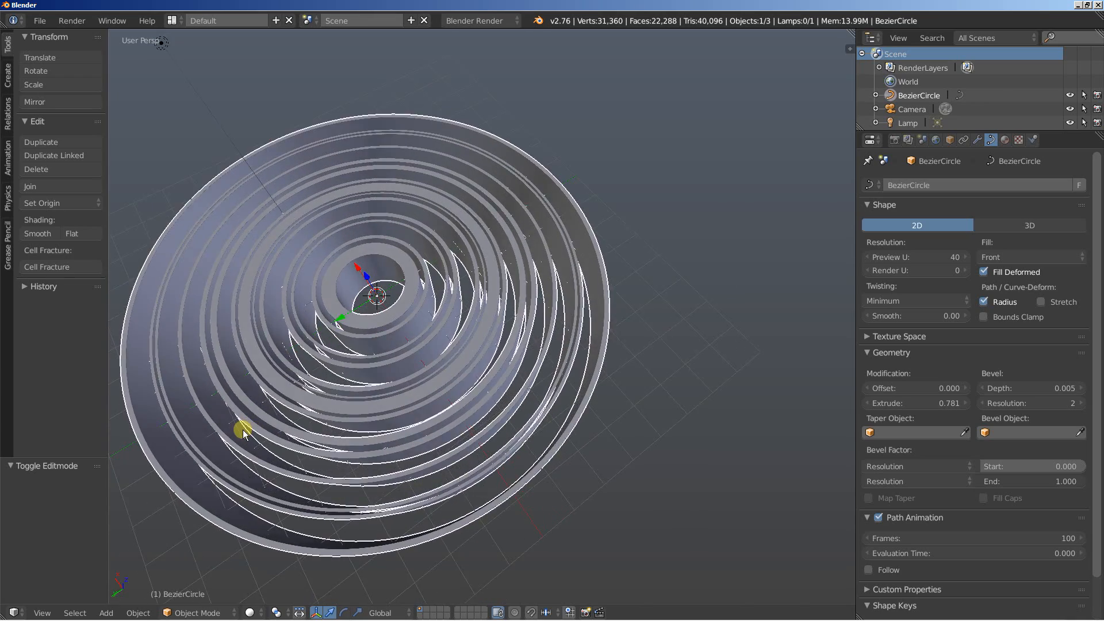
pyautogui.scroll(3, 243, 431)
pyautogui.moveTo(381, 374); pyautogui.dragTo(397, 384, button='middle')
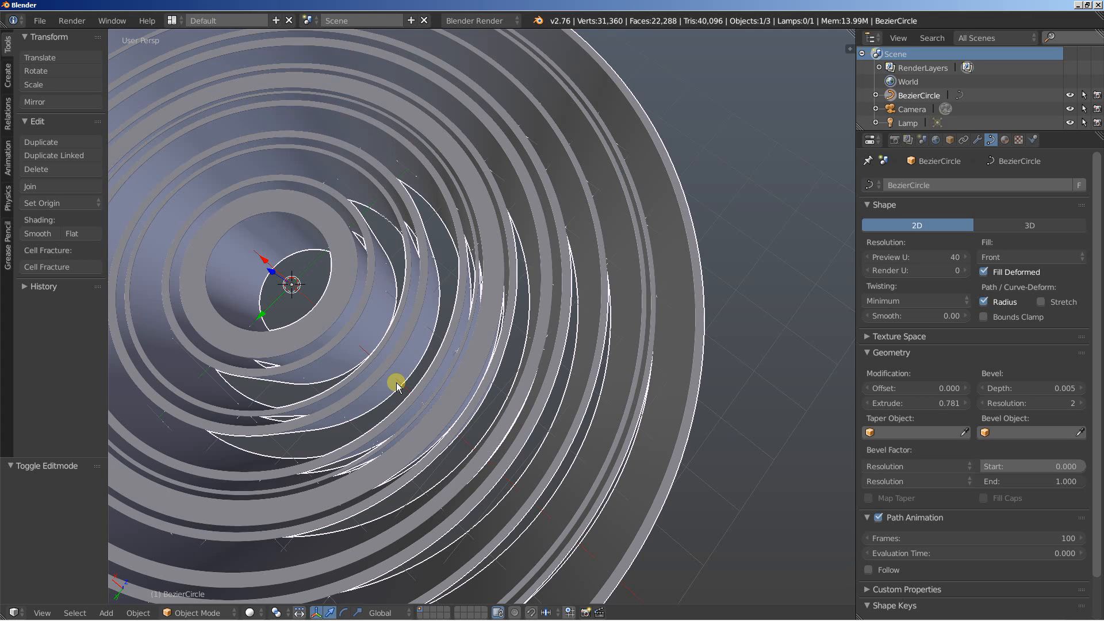
pyautogui.press('ctrl+alt+KP_0')
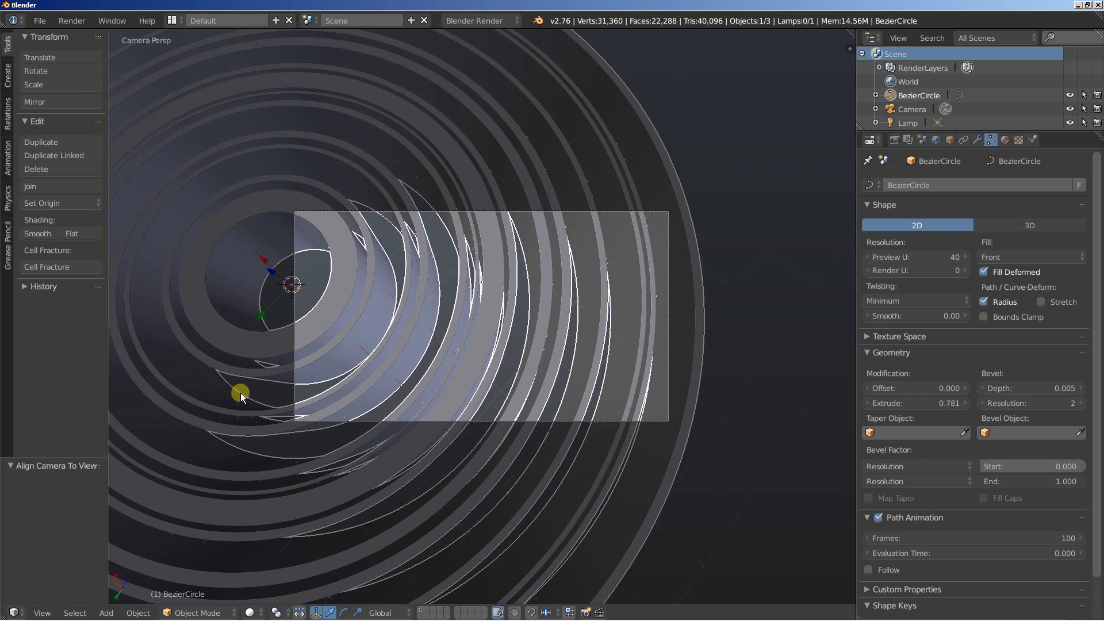
# Add a plane and move it down 0.8 along Z to the underside of the rings.
pyautogui.hotkey('shift', 'a')
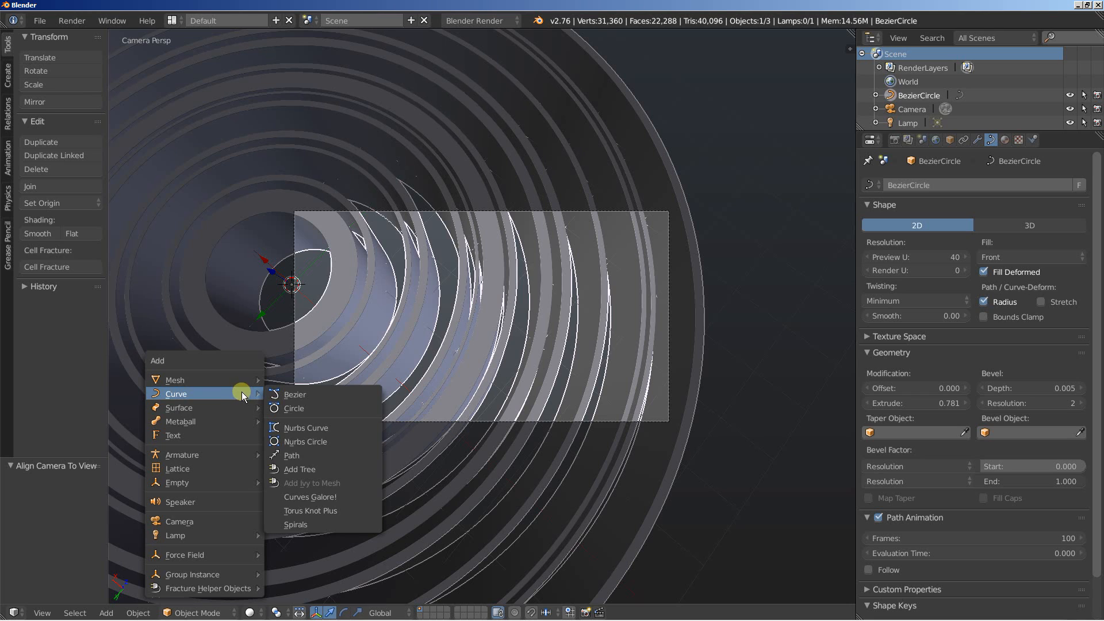
pyautogui.moveTo(271, 382)
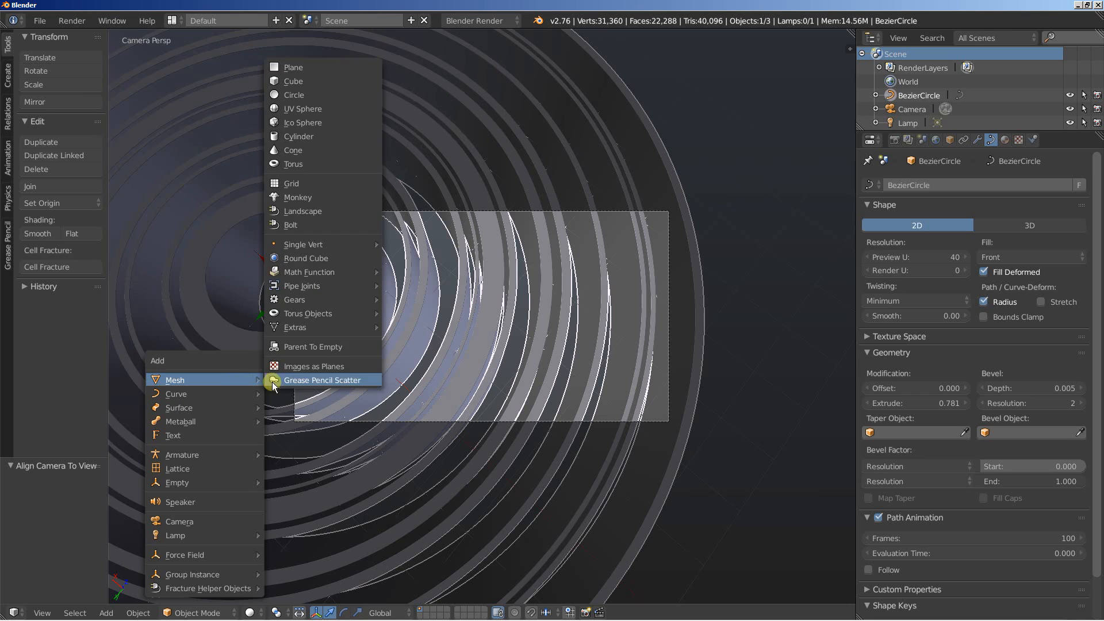
pyautogui.click(282, 67)
pyautogui.press('KP_1')
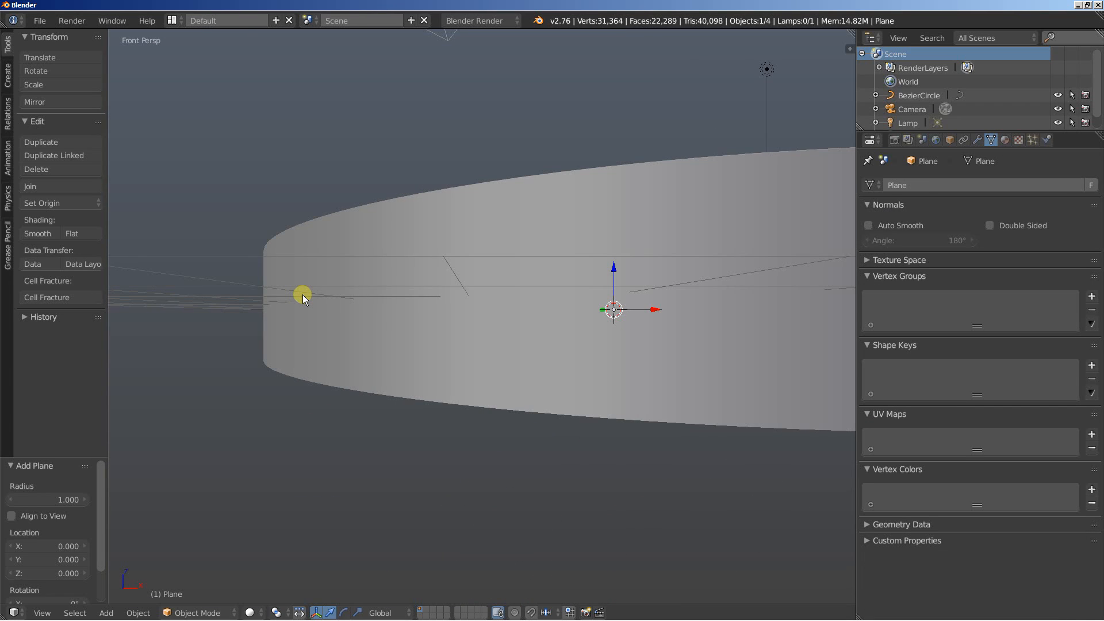
pyautogui.press('KP_5')
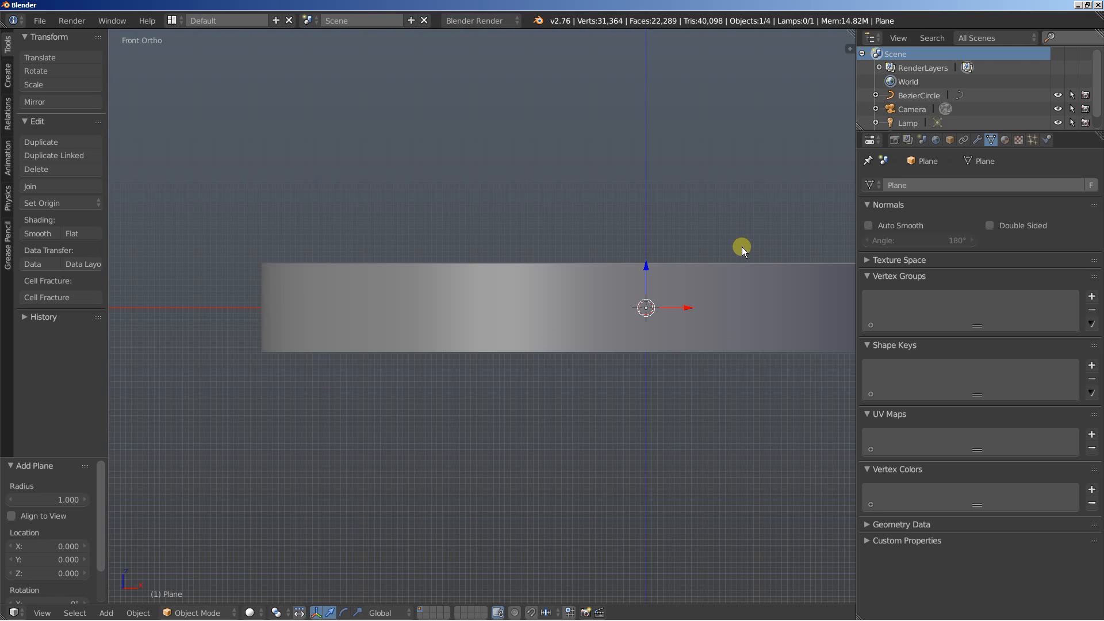
pyautogui.press('g')
pyautogui.press('z')
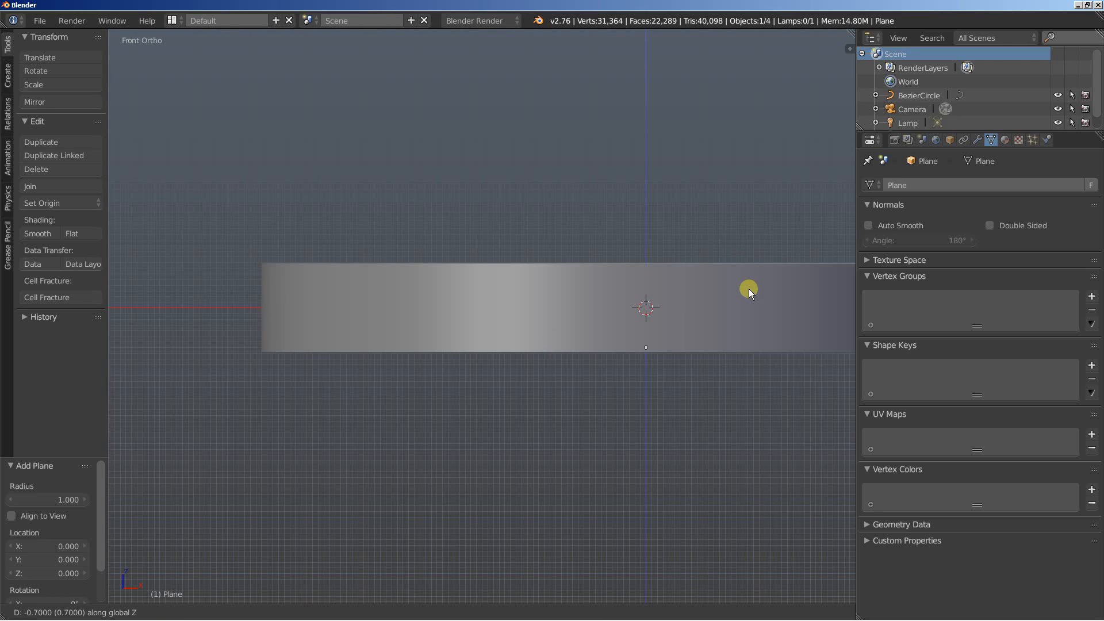
pyautogui.click(750, 291)
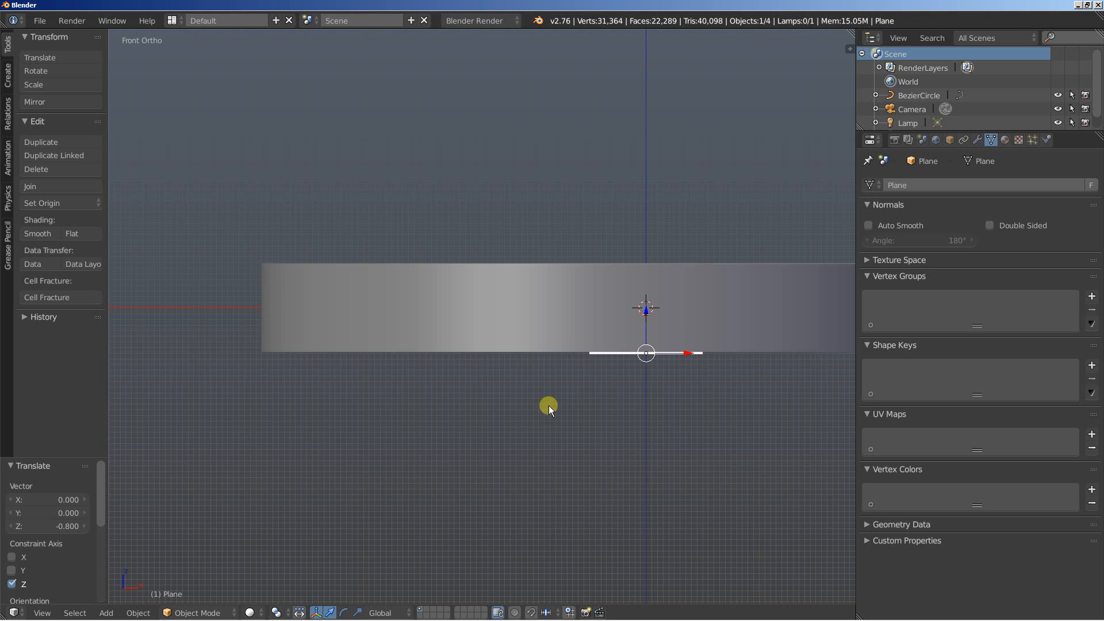
# Scale the plane by a factor of -14 so it forms a floor under all the rings, and return to the camera view.
pyautogui.press('s')
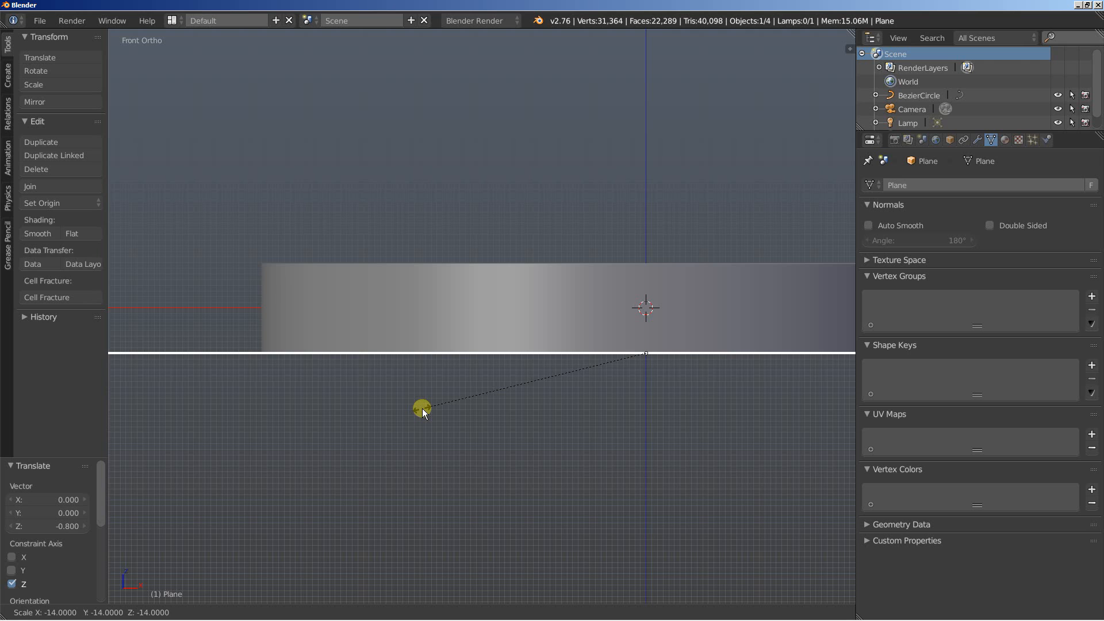
pyautogui.click(422, 408)
pyautogui.moveTo(429, 405); pyautogui.dragTo(444, 431, button='middle')
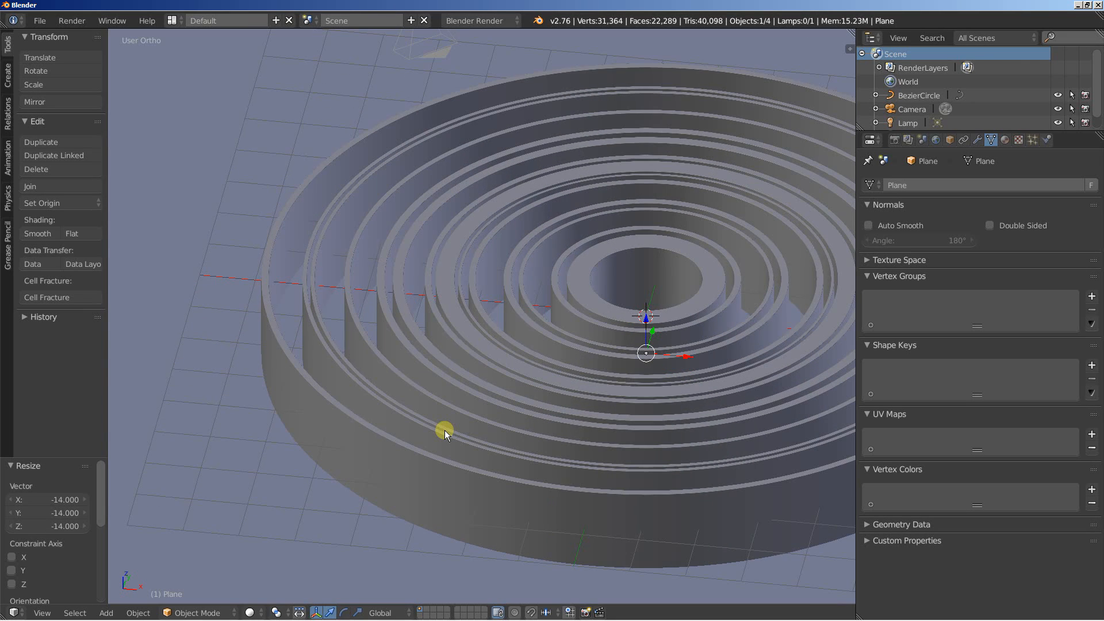
pyautogui.press('KP_0')
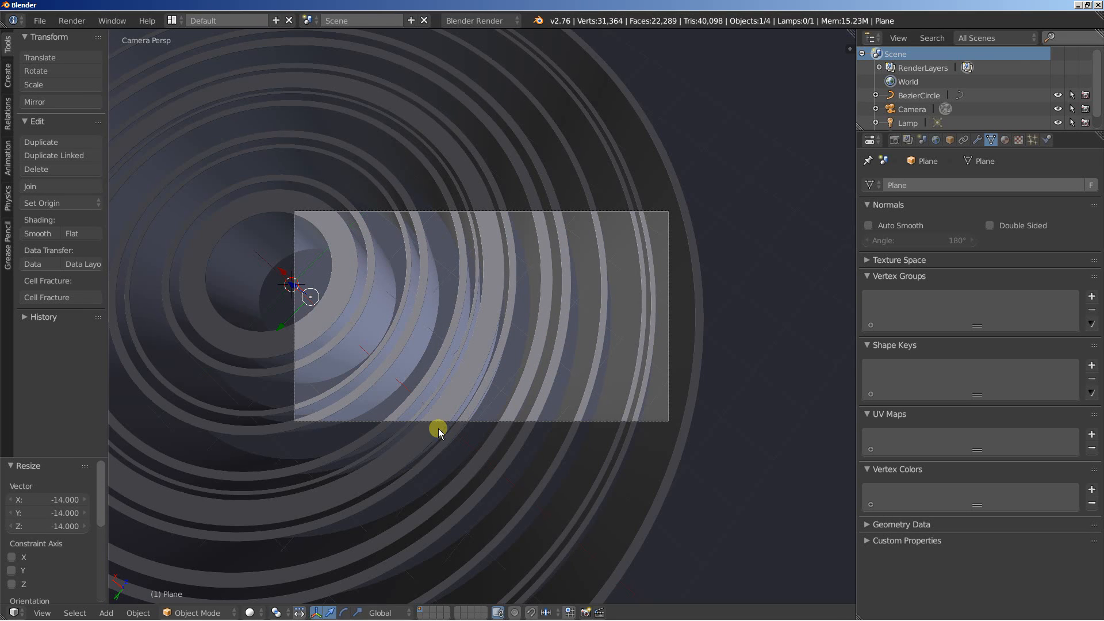
# Give the ring curve a new material and switch the render engine to Cycles Render.
pyautogui.rightClick(696, 278)
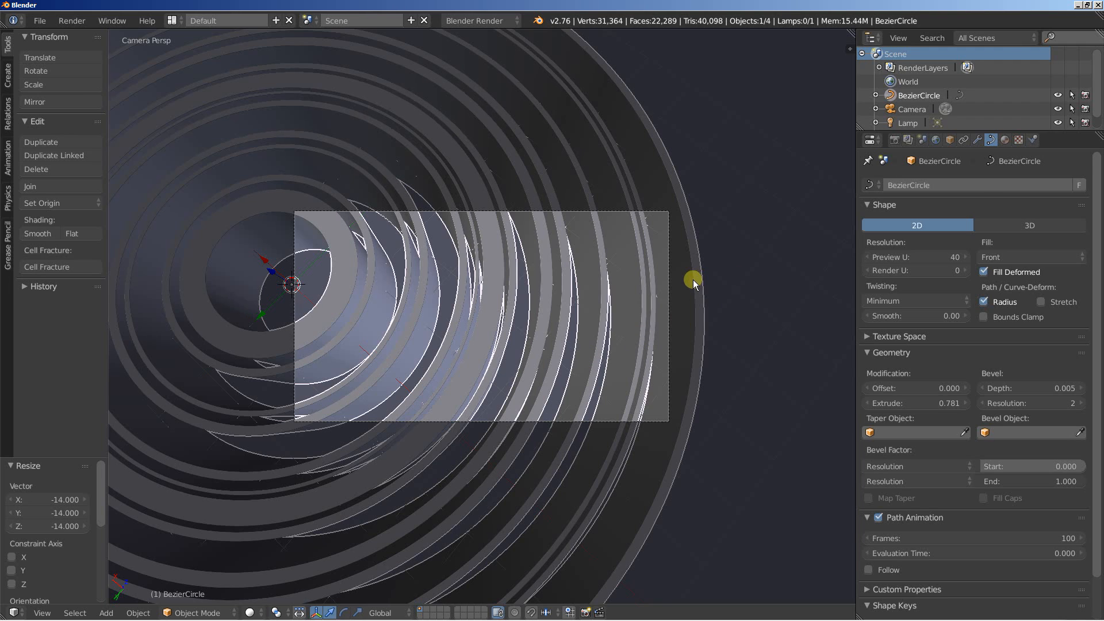
pyautogui.click(1004, 139)
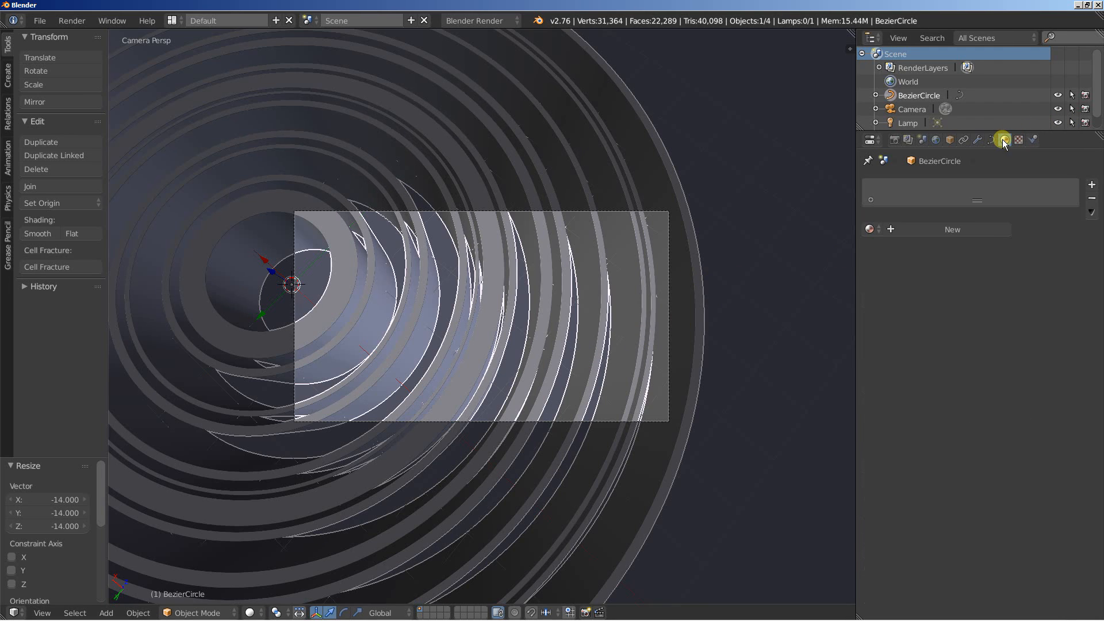
pyautogui.click(945, 226)
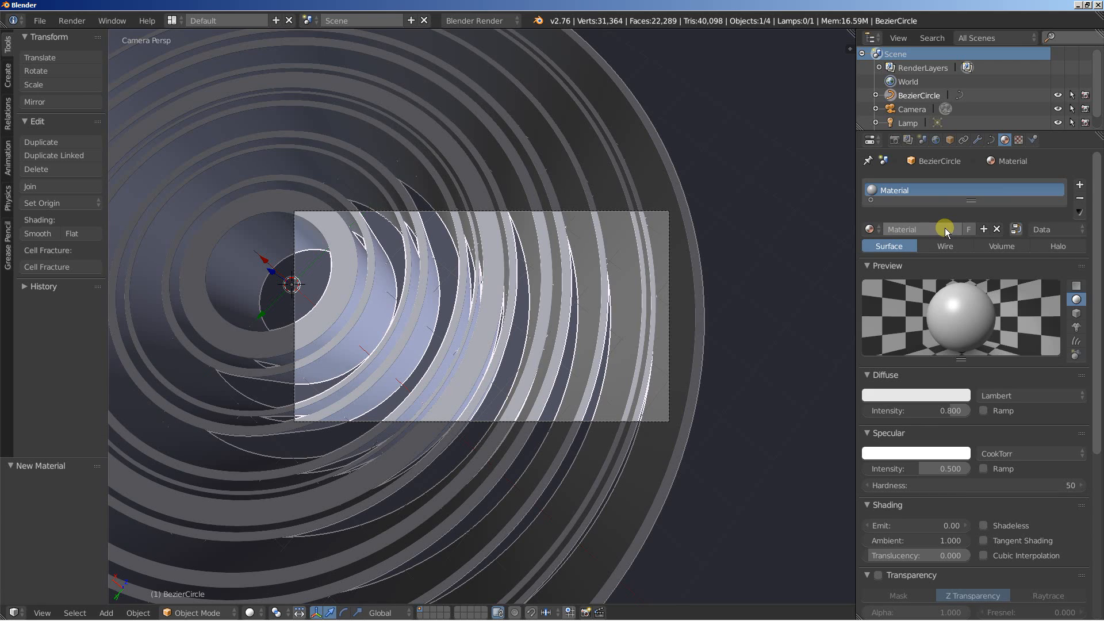
pyautogui.click(448, 21)
pyautogui.click(467, 65)
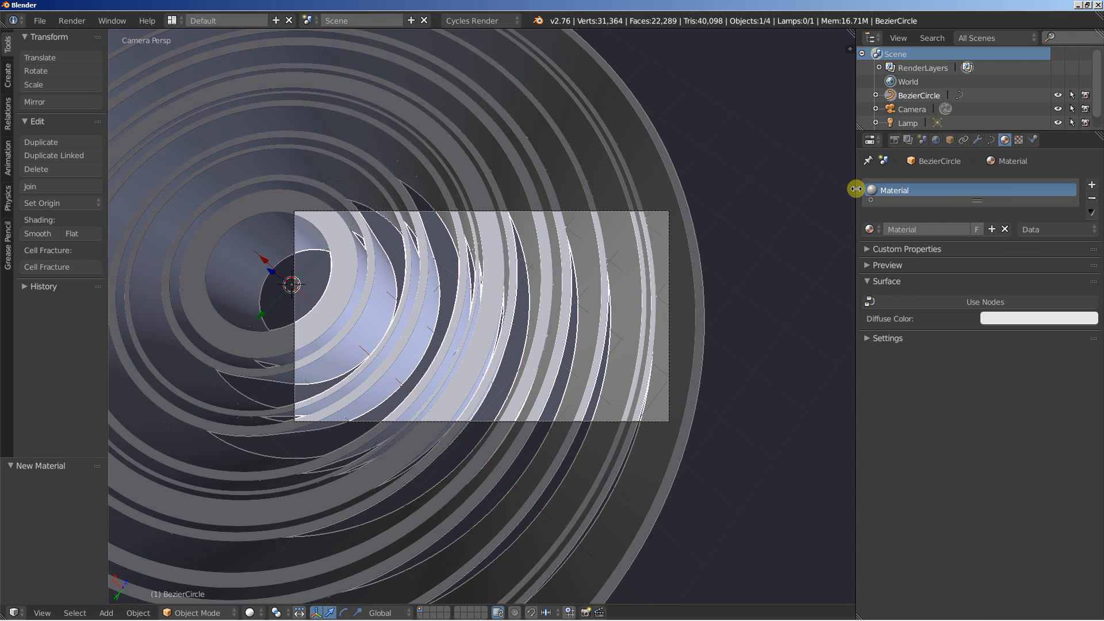
# Enable nodes for the ring material and set its surface to a Mix Shader.
pyautogui.click(957, 302)
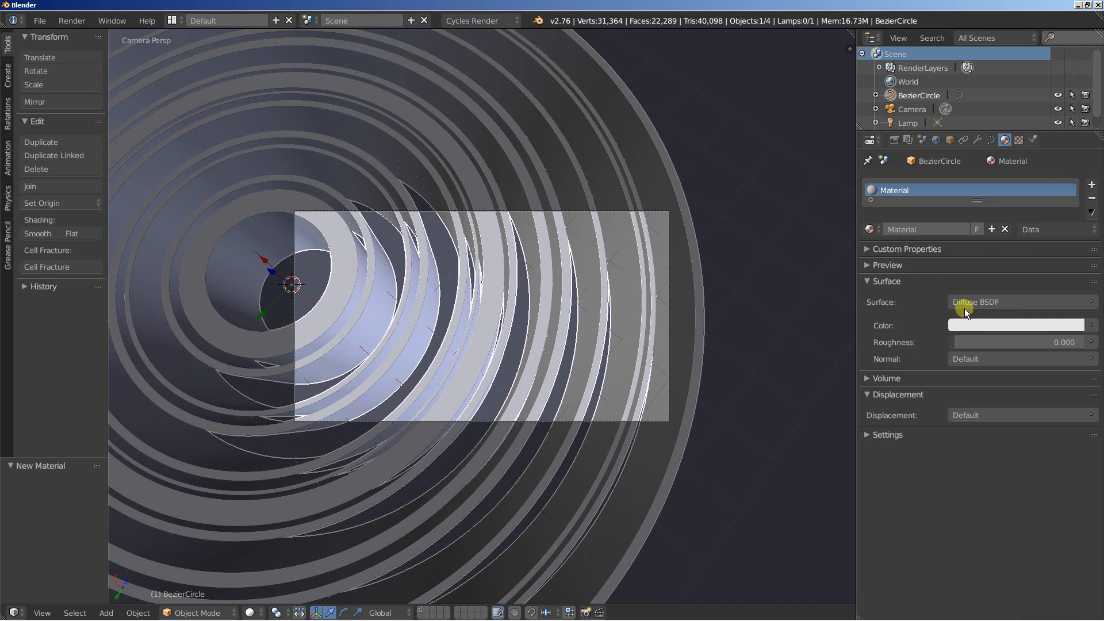
pyautogui.click(961, 304)
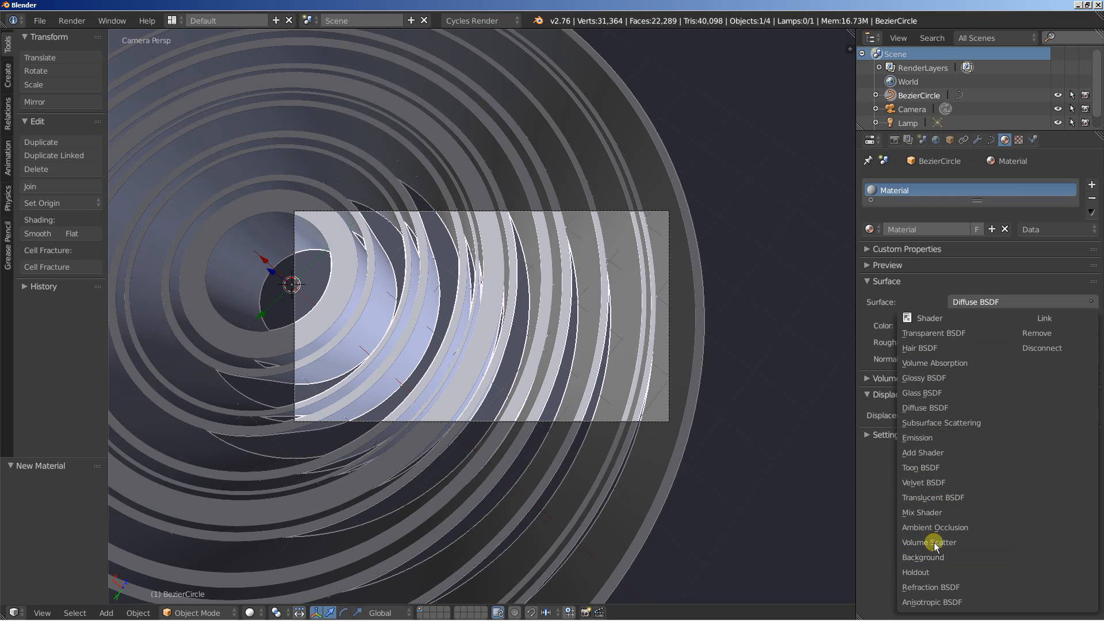
pyautogui.click(924, 512)
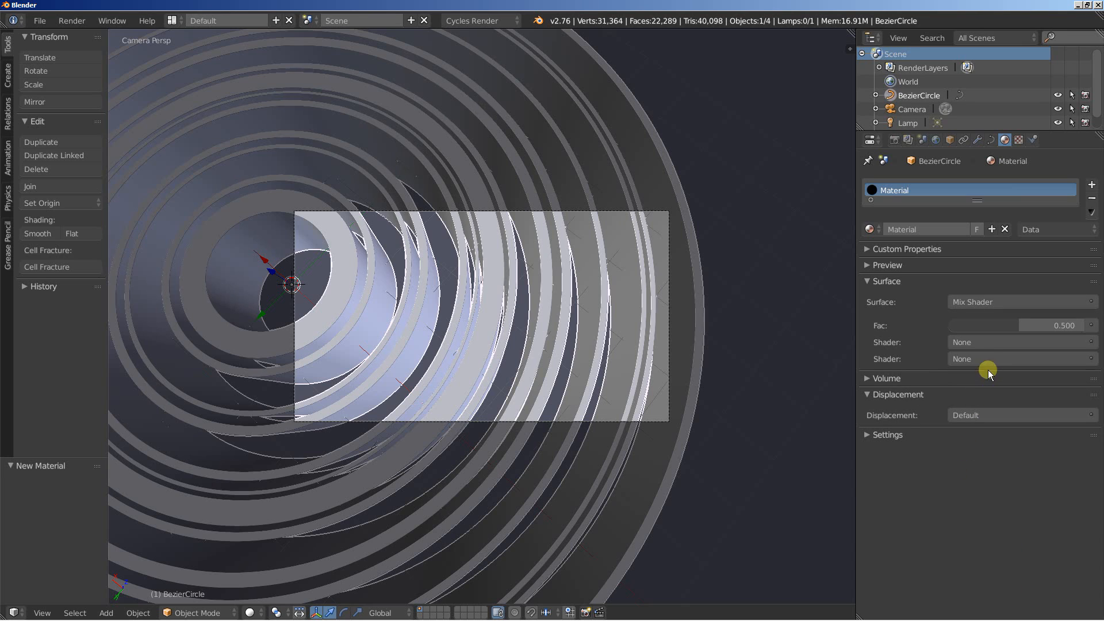
# Use a Diffuse BSDF as the mix's first shader and colour it yellow (R 0.800, G 0.742, B 0.000).
pyautogui.click(981, 344)
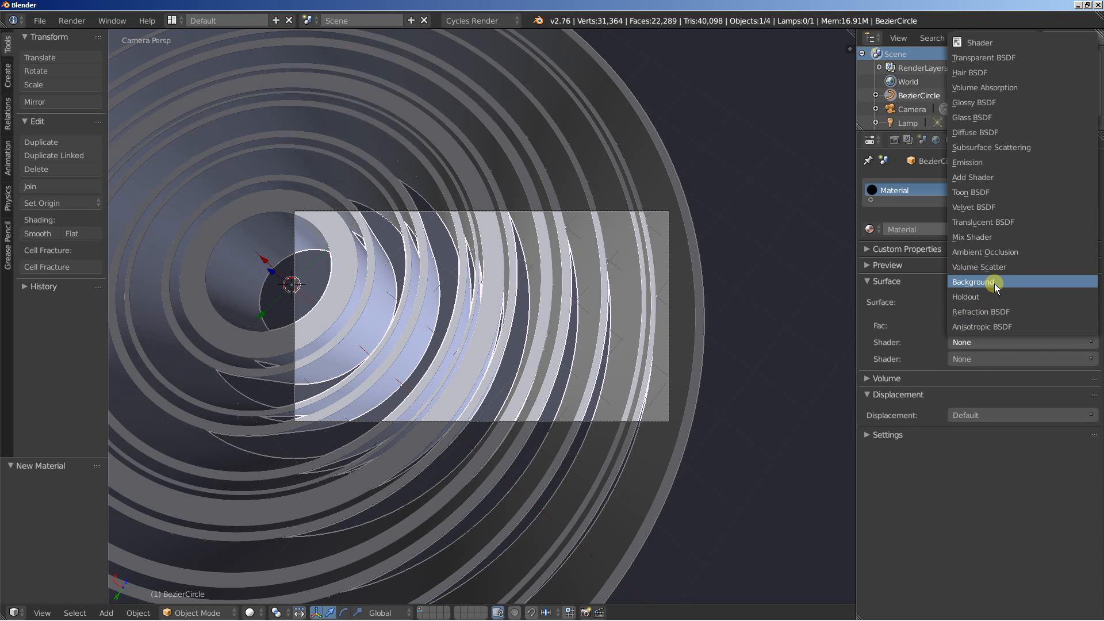
pyautogui.click(1006, 132)
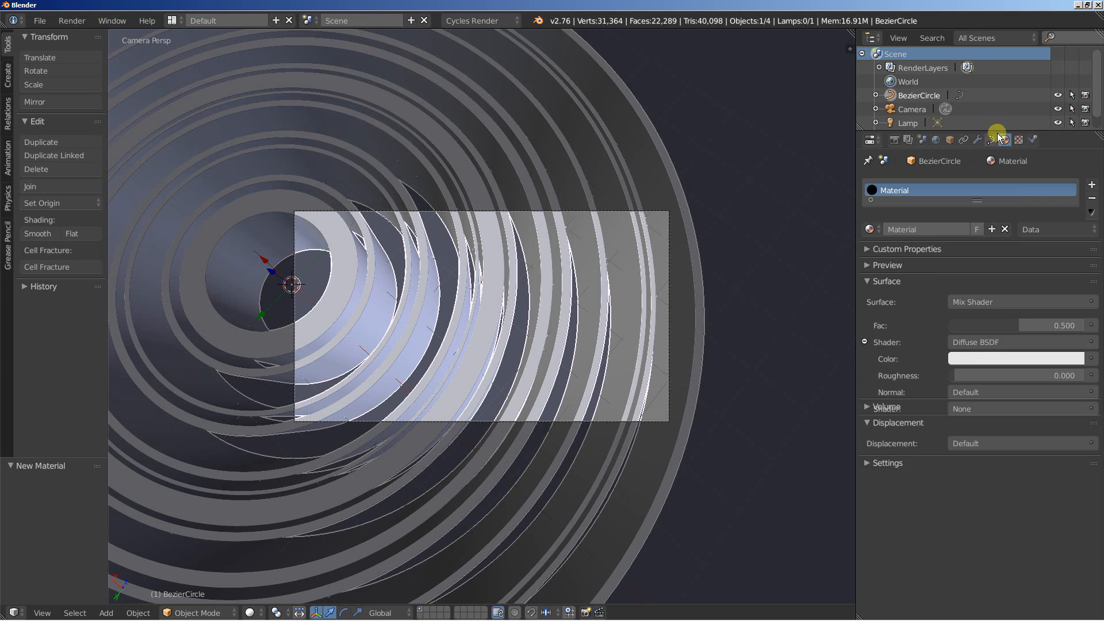
pyautogui.click(978, 359)
pyautogui.click(996, 238)
pyautogui.moveTo(996, 240); pyautogui.dragTo(969, 240)
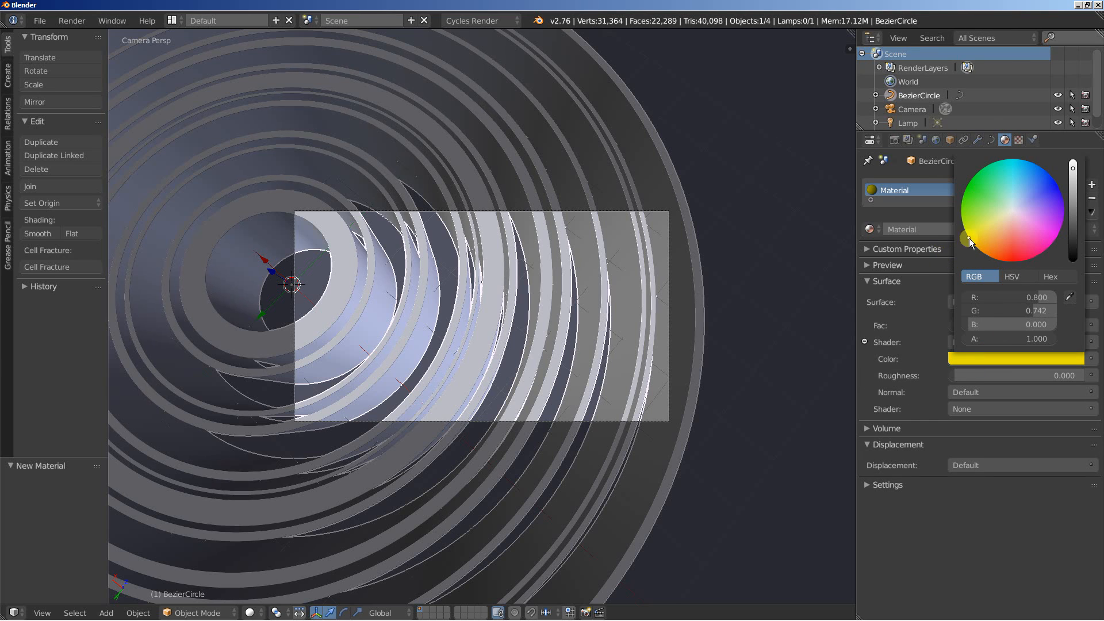
# Use a Glossy BSDF as the mix's second shader with a roughness of 0.1.
pyautogui.click(981, 409)
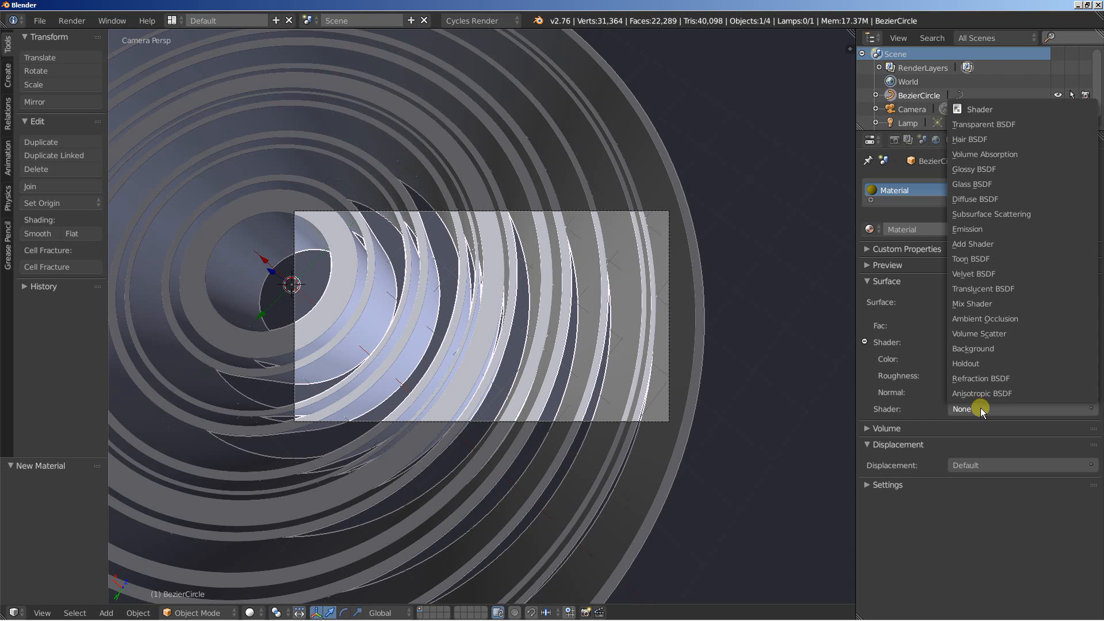
pyautogui.click(969, 172)
pyautogui.click(998, 459)
pyautogui.write('0.1')
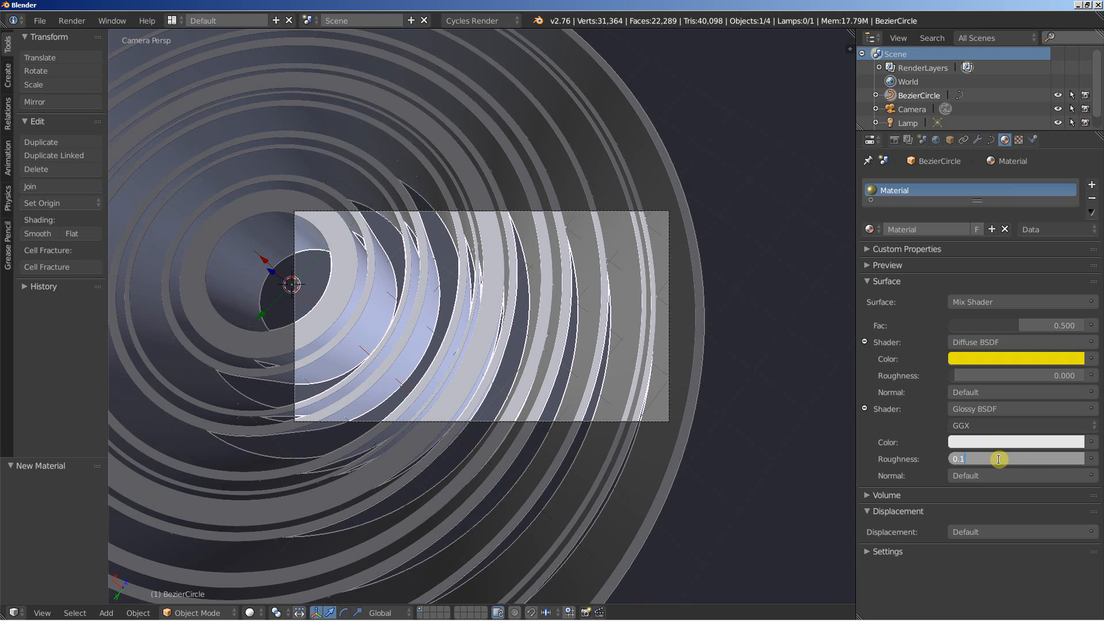
pyautogui.press('Return')
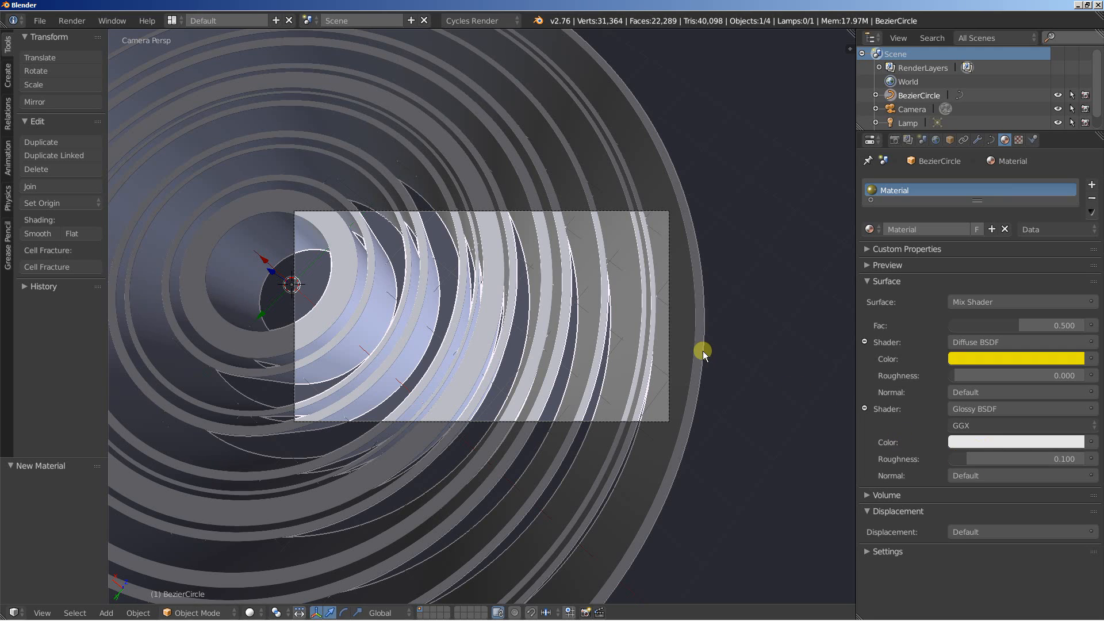
# Give the floor plane its own new diffuse material and expand the material preview.
pyautogui.rightClick(755, 216)
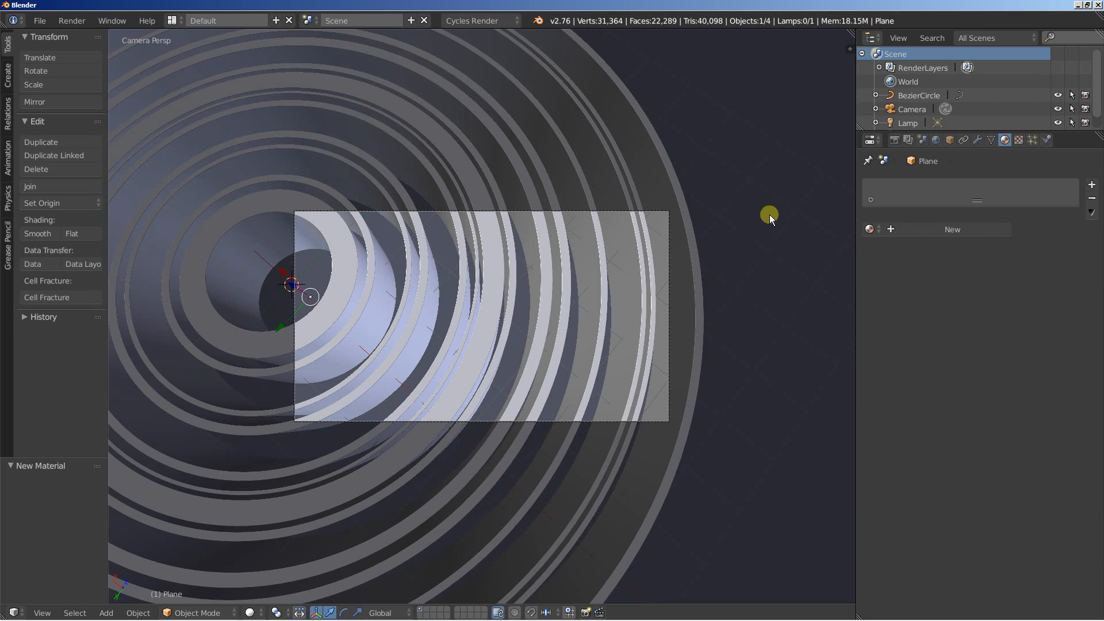
pyautogui.click(941, 230)
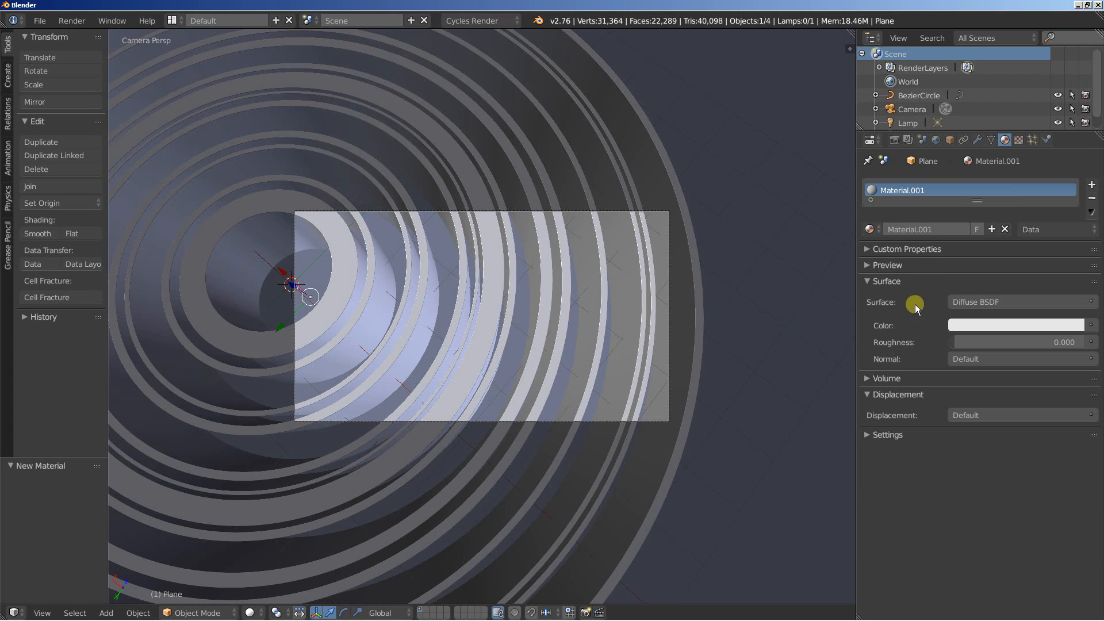
pyautogui.click(868, 266)
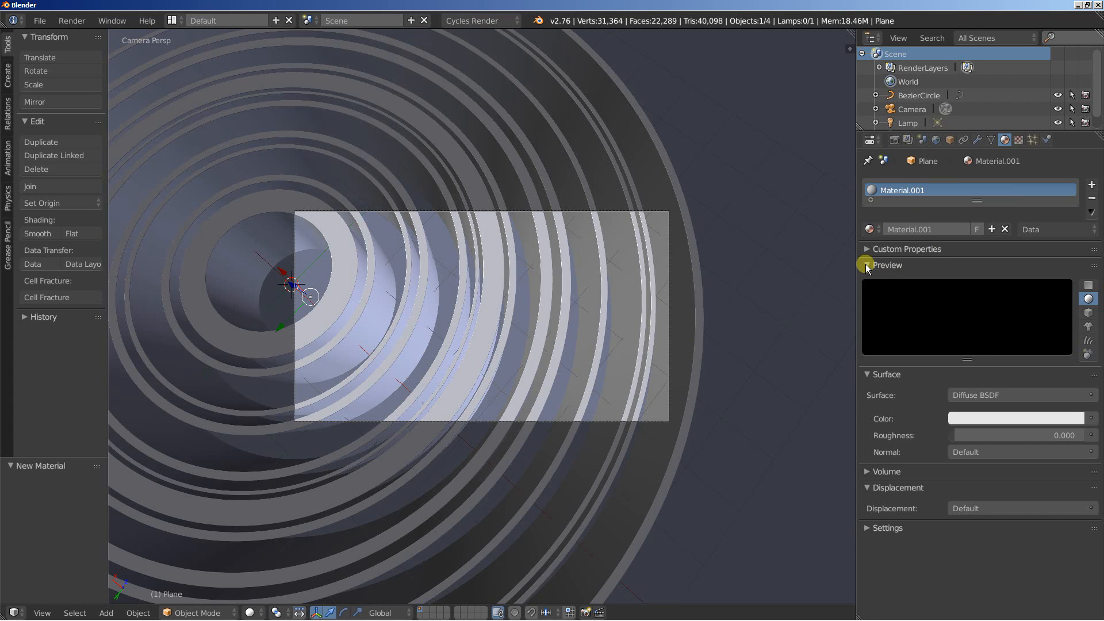
# Enable nodes for the world background and drive its colour with a Gradient Texture of type Easing.
pyautogui.click(935, 141)
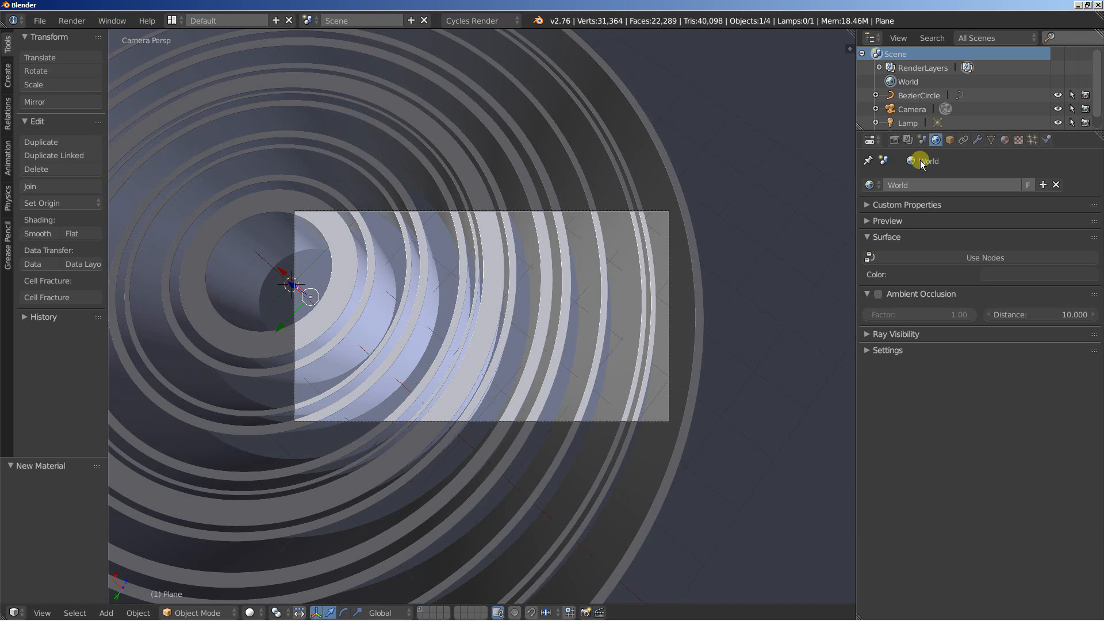
pyautogui.click(946, 259)
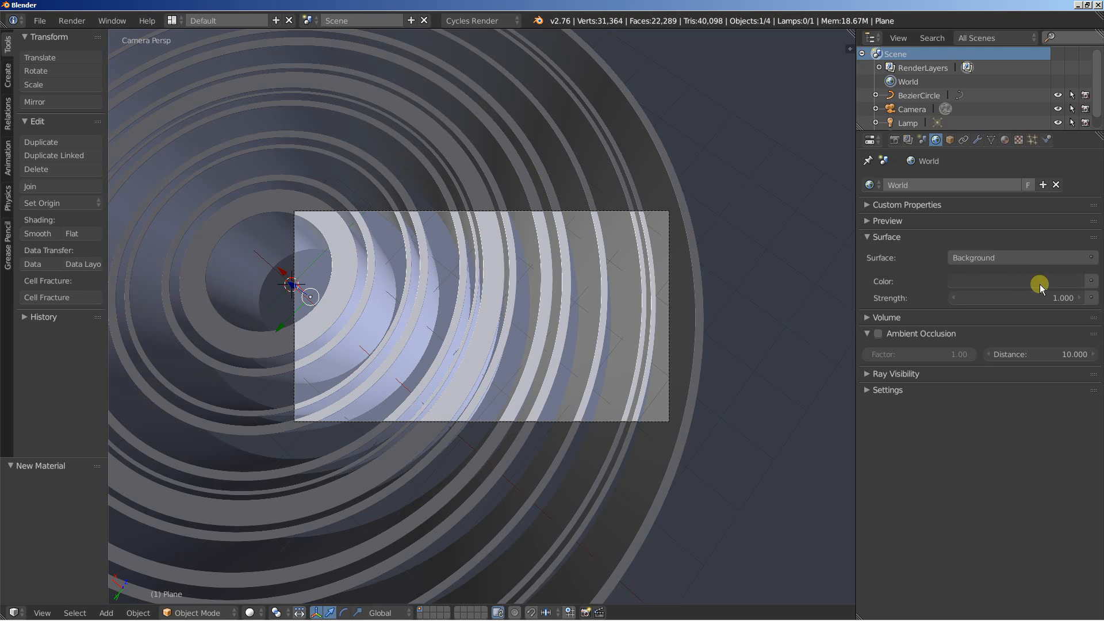
pyautogui.click(1091, 282)
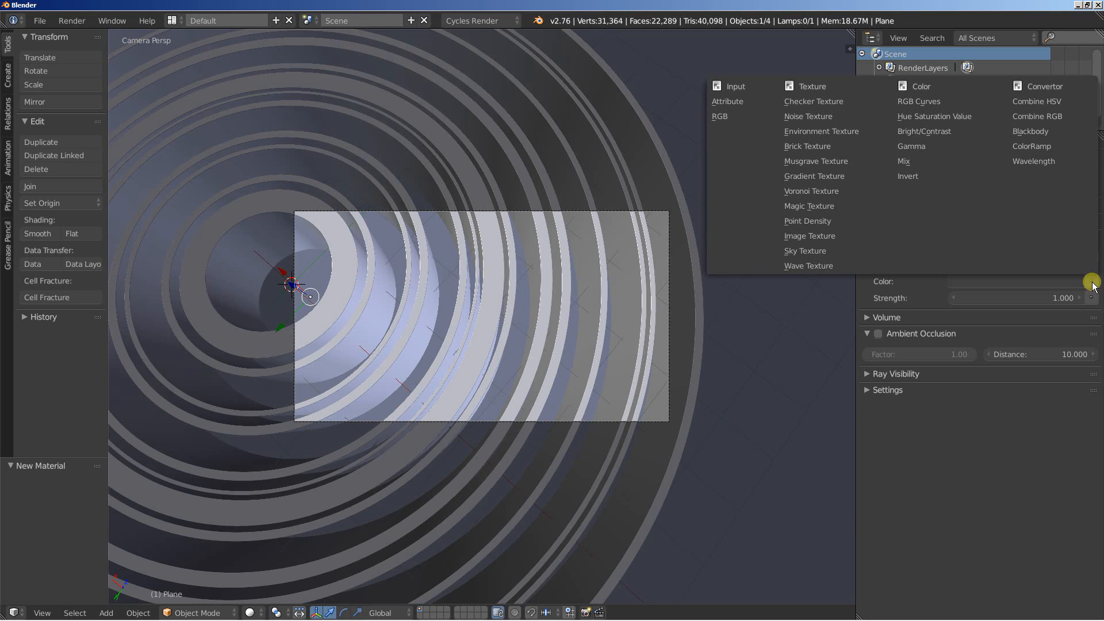
pyautogui.click(839, 177)
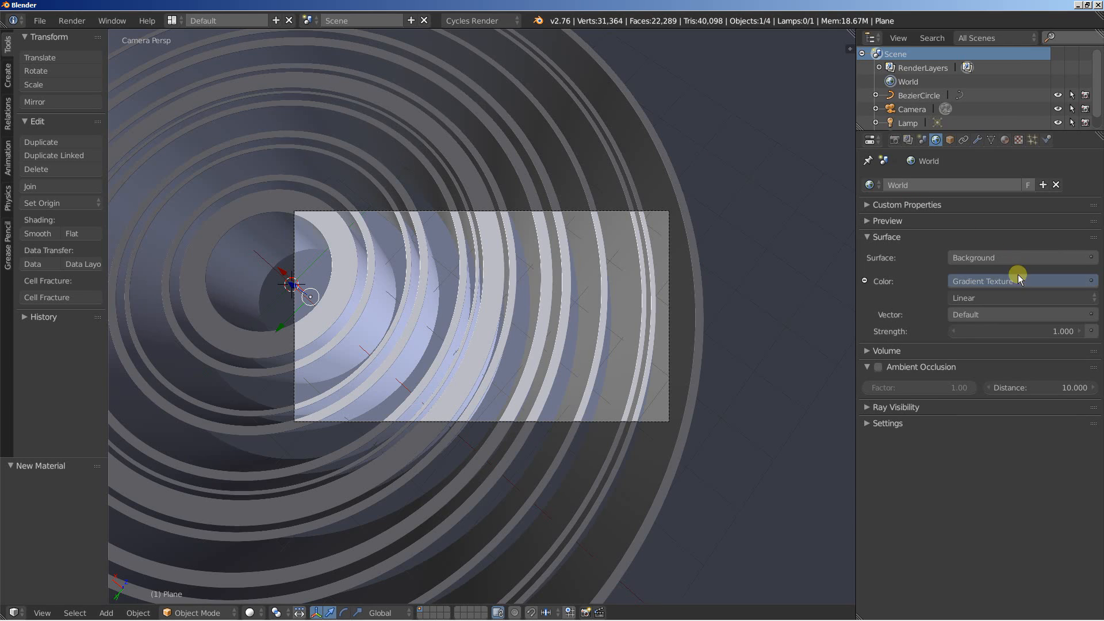
pyautogui.click(1023, 295)
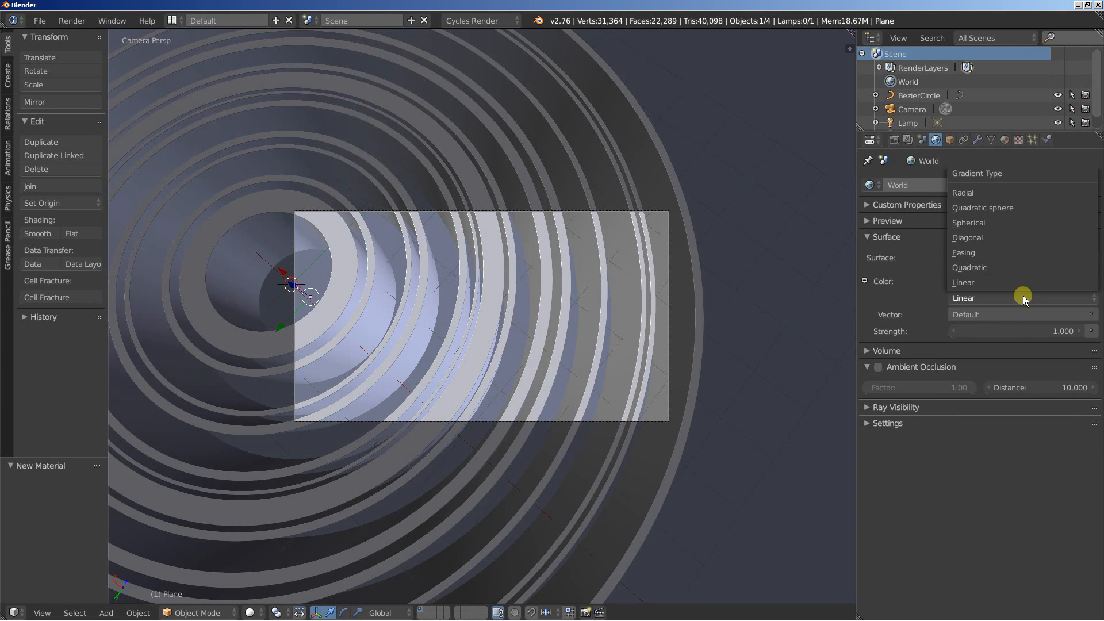
pyautogui.click(1010, 252)
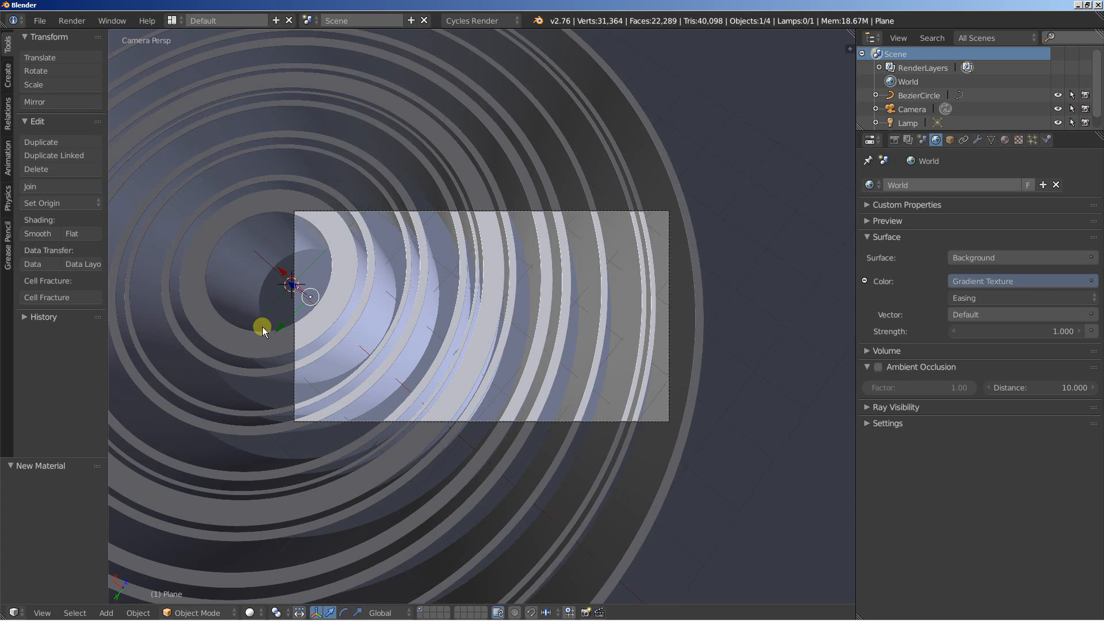
# Set the render resolution scale to 100% and the render samples to 150.
pyautogui.click(894, 140)
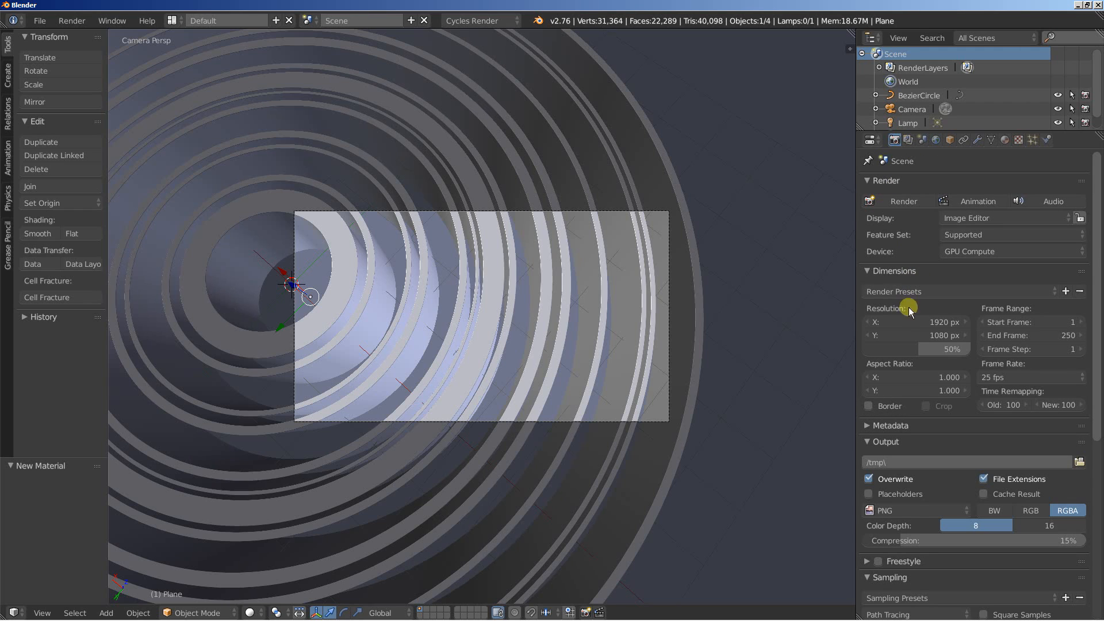
pyautogui.moveTo(905, 347); pyautogui.dragTo(994, 357)
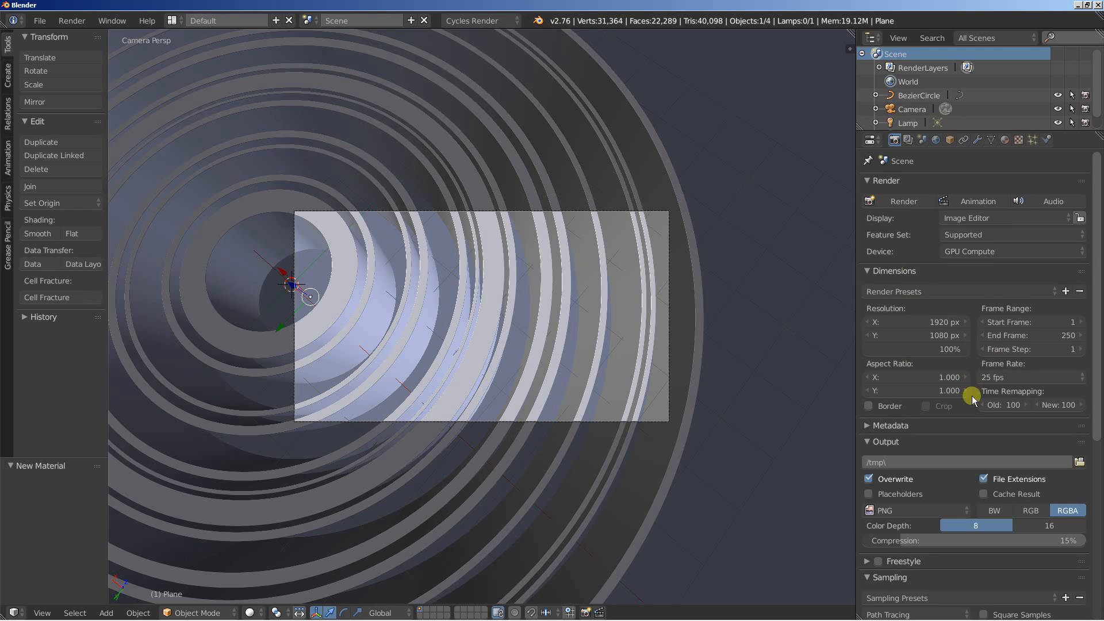
pyautogui.scroll(-3, 972, 397)
pyautogui.scroll(-3, 971, 402)
pyautogui.scroll(-1, 972, 412)
pyautogui.click(1047, 462)
pyautogui.write('150')
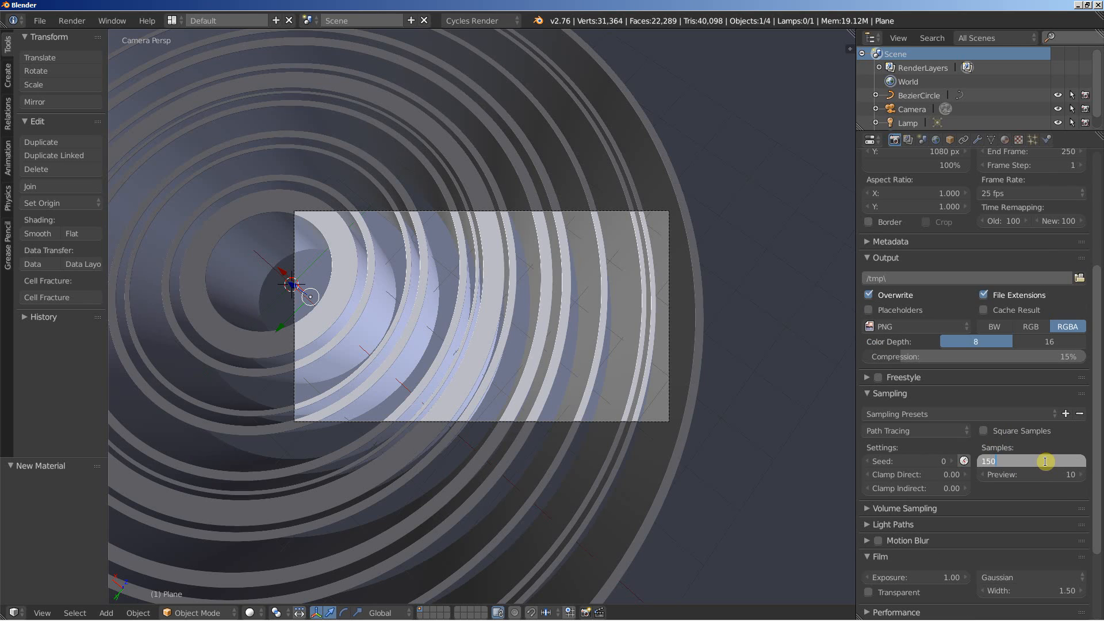
pyautogui.press('Return')
pyautogui.scroll(3, 907, 294)
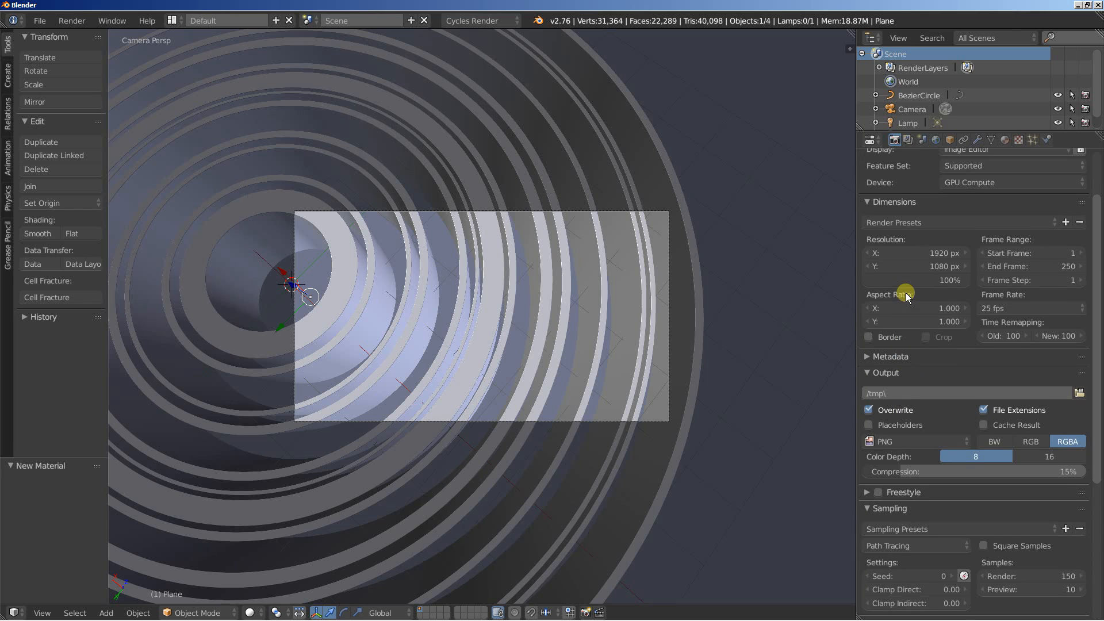
# Start a test render of the camera view, look at the Bezier circle's curve settings meanwhile, and cancel the render.
pyautogui.scroll(1, 907, 294)
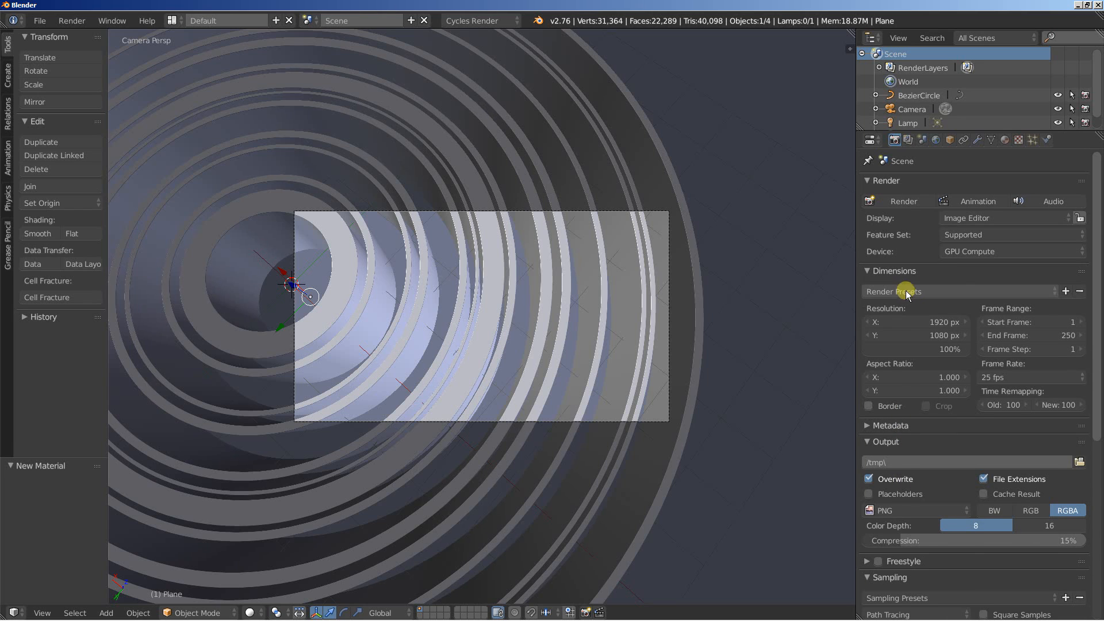
pyautogui.click(904, 200)
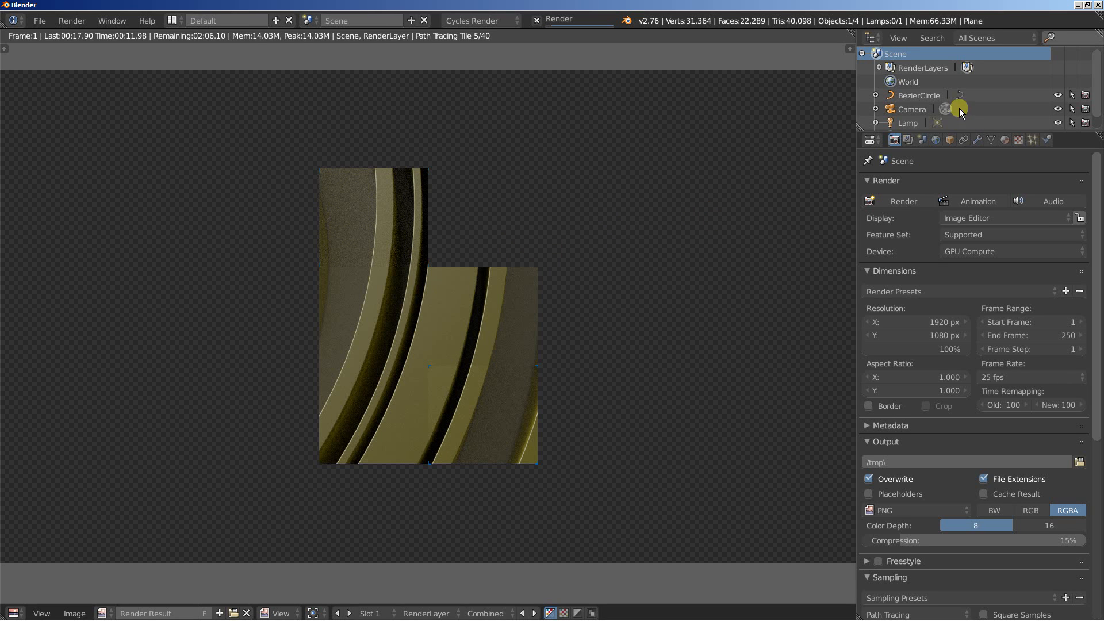
pyautogui.click(919, 97)
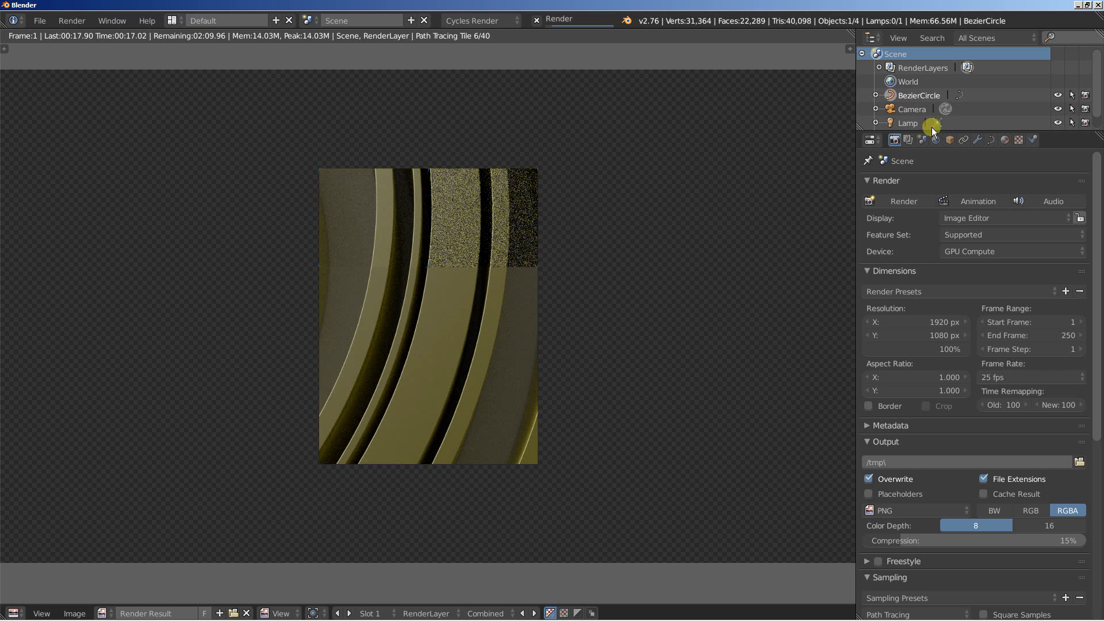
pyautogui.click(990, 141)
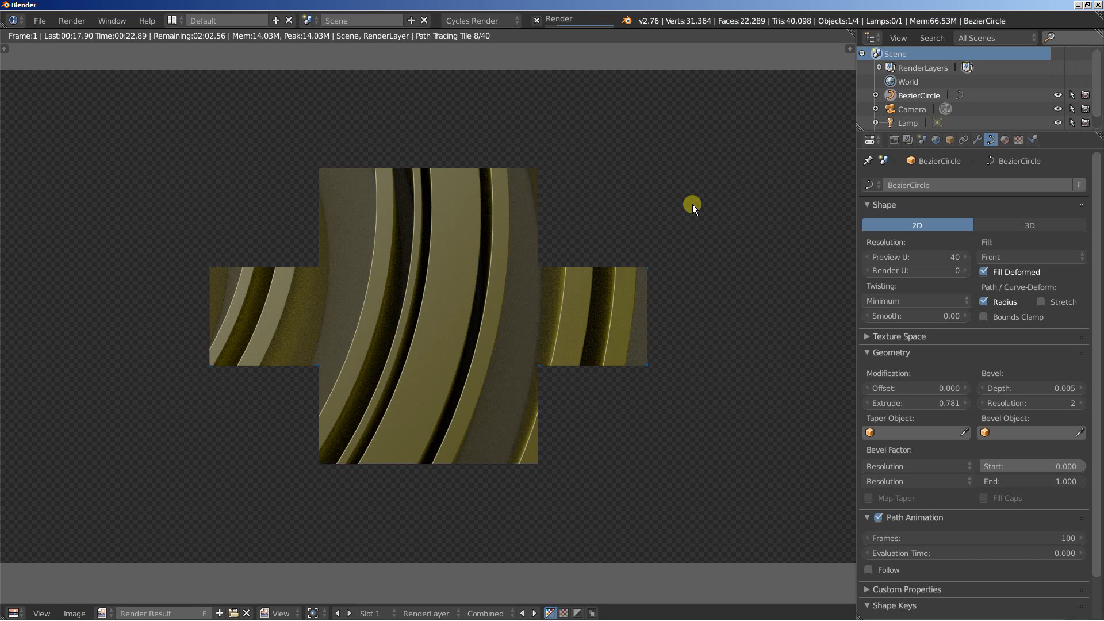
pyautogui.press('Escape')
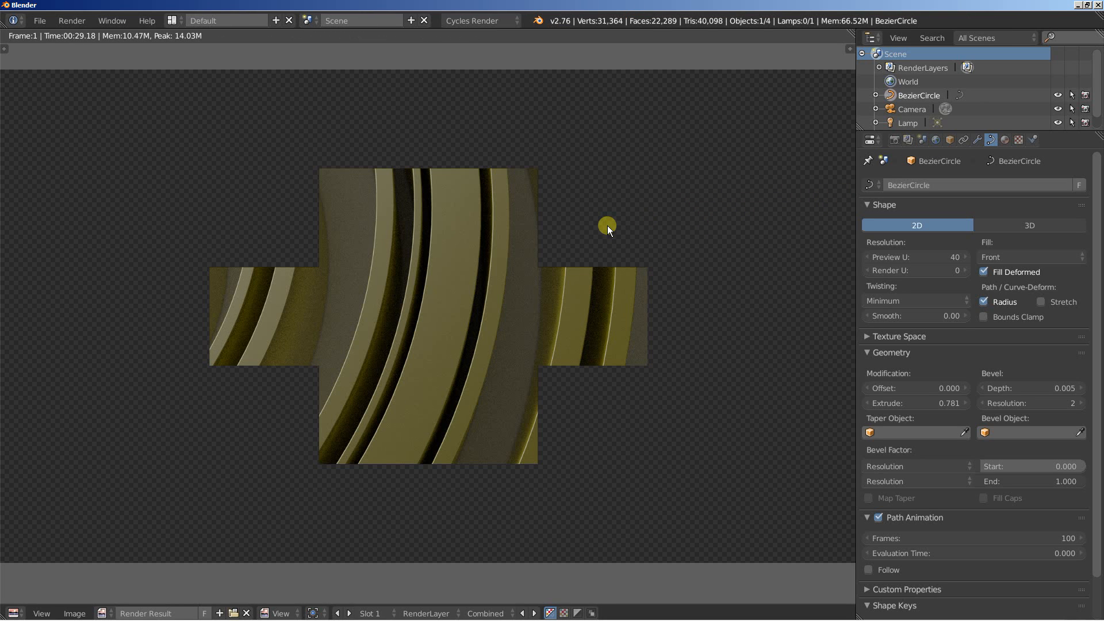
# Set the world background's strength to 3.
pyautogui.click(936, 139)
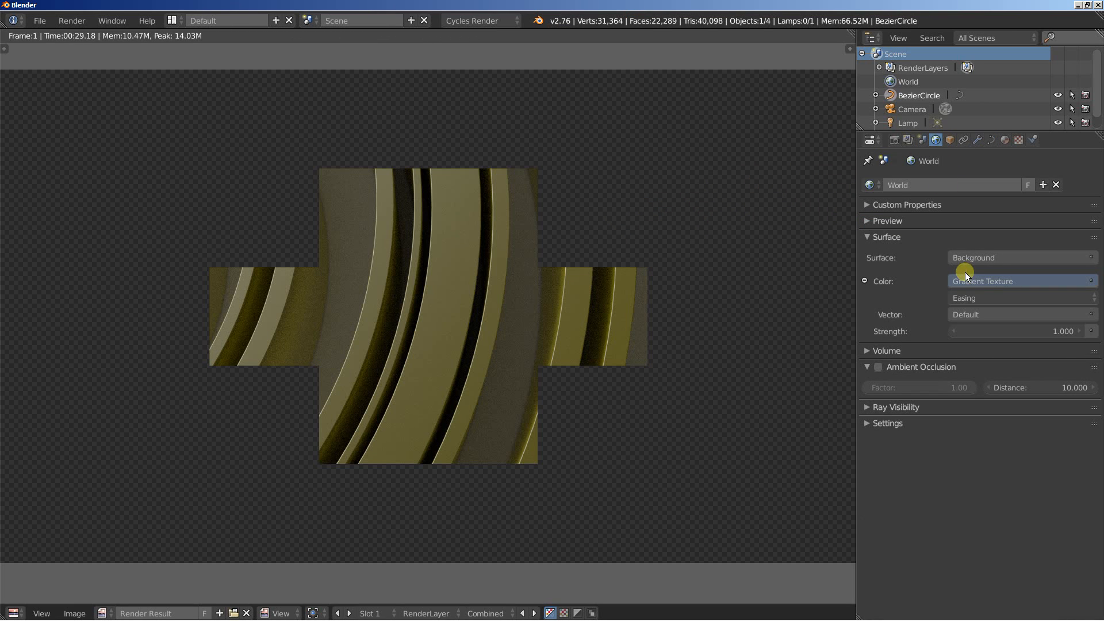
pyautogui.click(1048, 331)
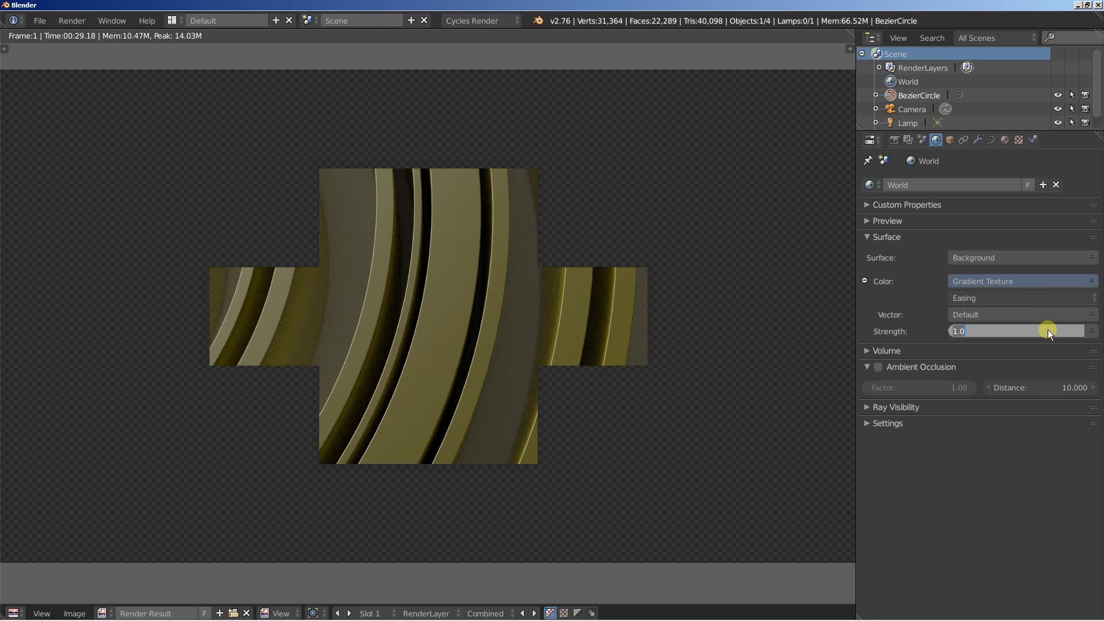
pyautogui.write('3')
pyautogui.press('Return')
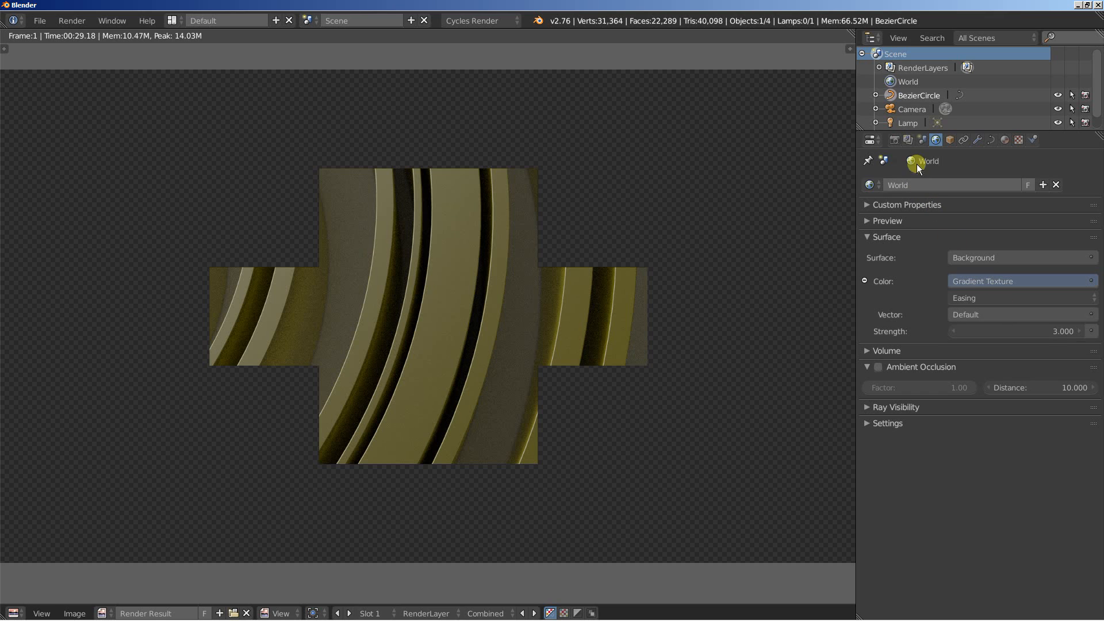
# Render the camera view again and display the Bezier circle's curve settings while it renders.
pyautogui.click(895, 142)
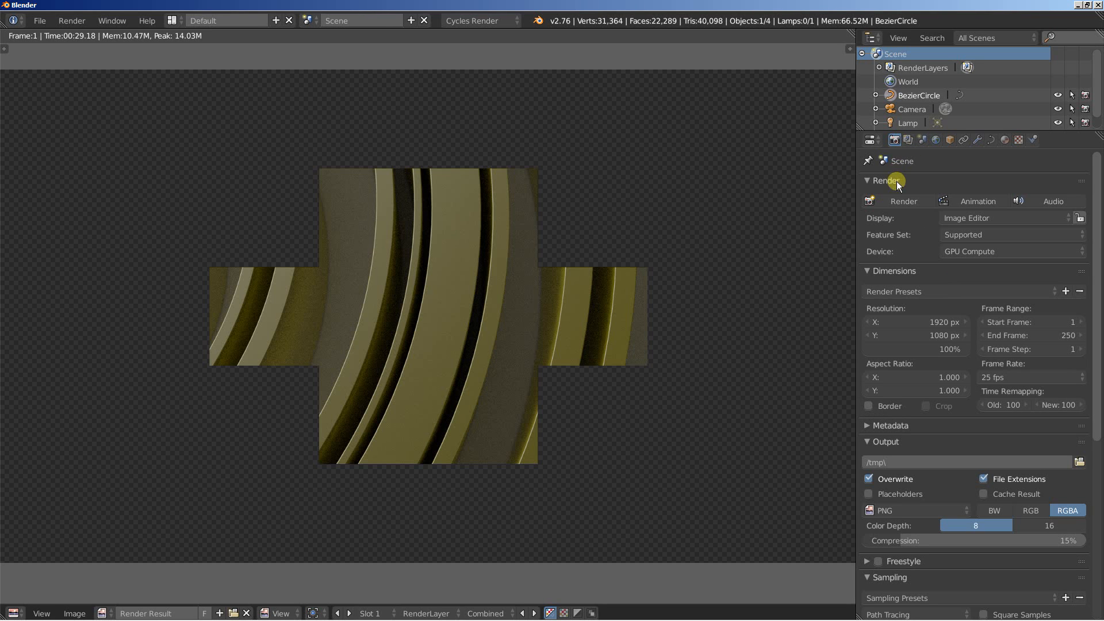
pyautogui.click(898, 199)
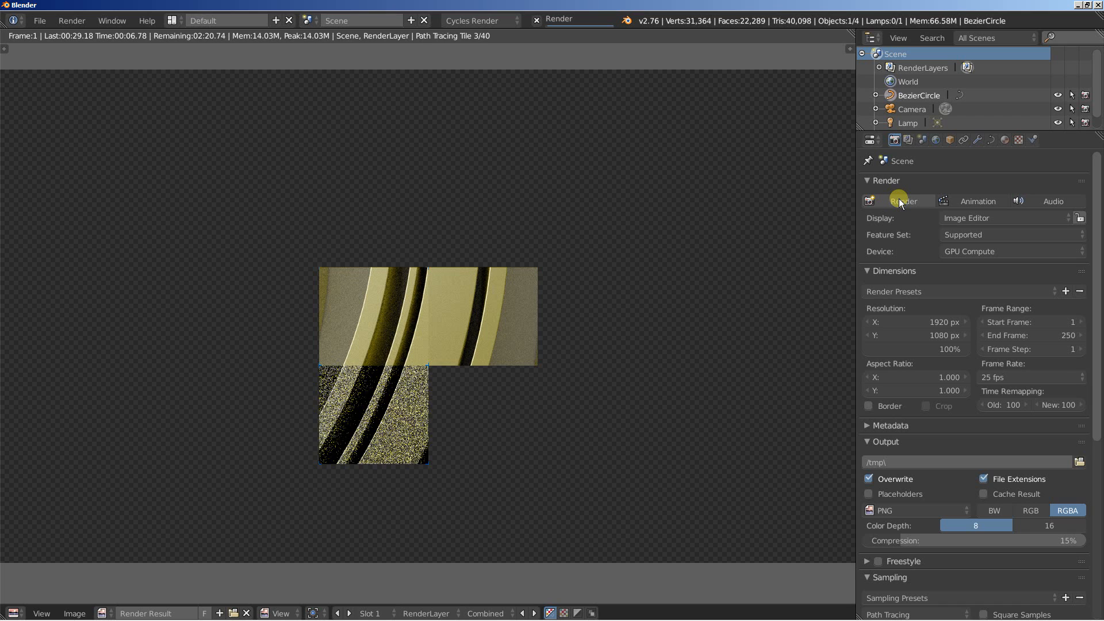
pyautogui.click(990, 142)
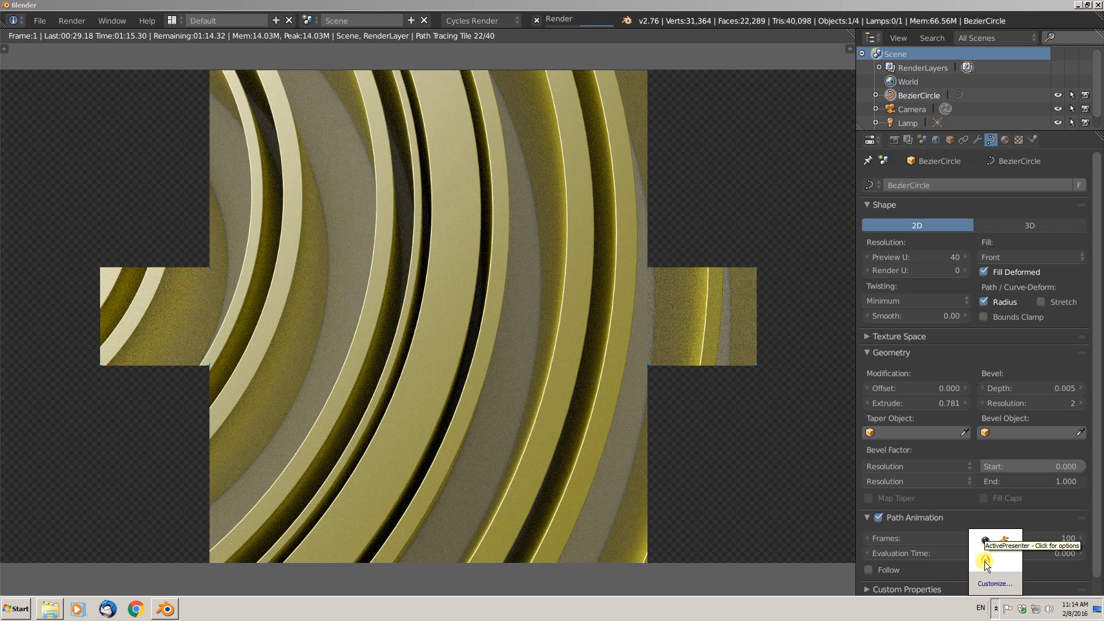
pyautogui.click(986, 562)
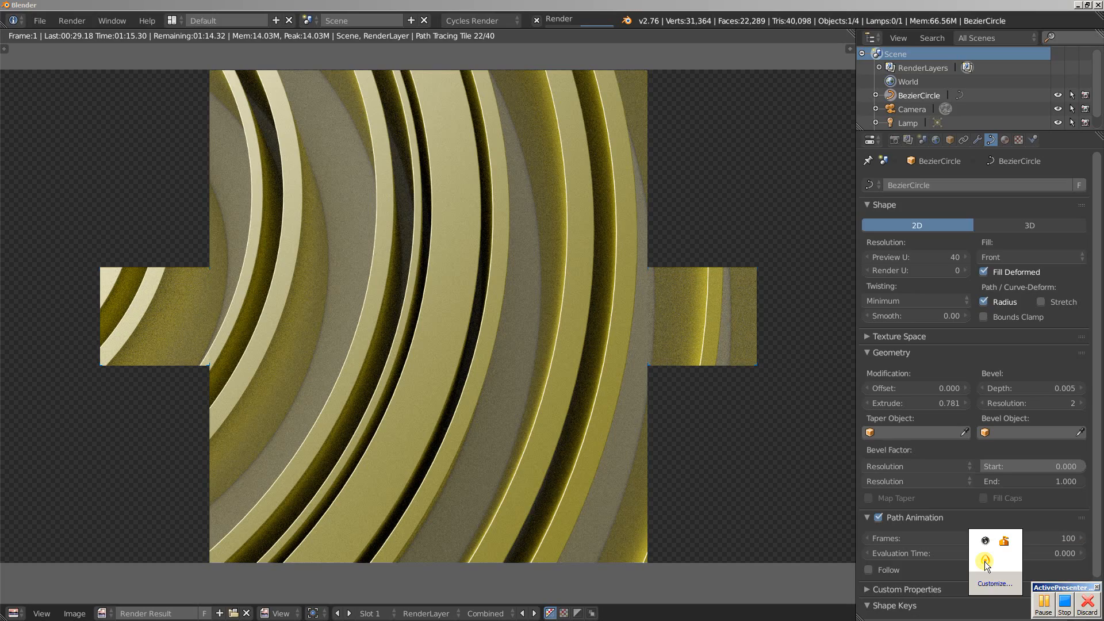